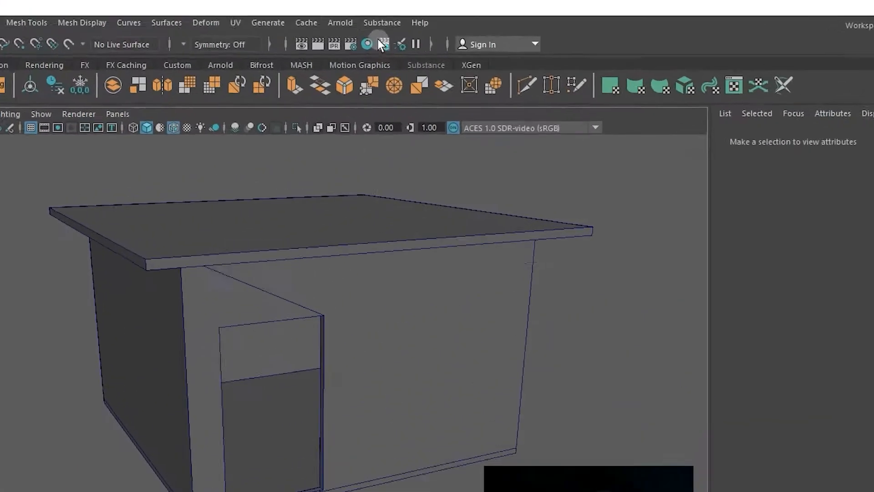
pyautogui.click(418, 15)
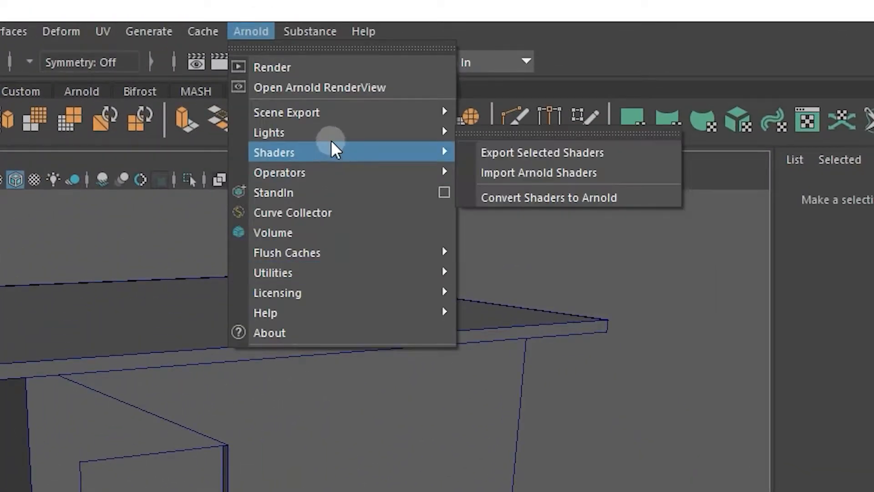
pyautogui.click(40, 273)
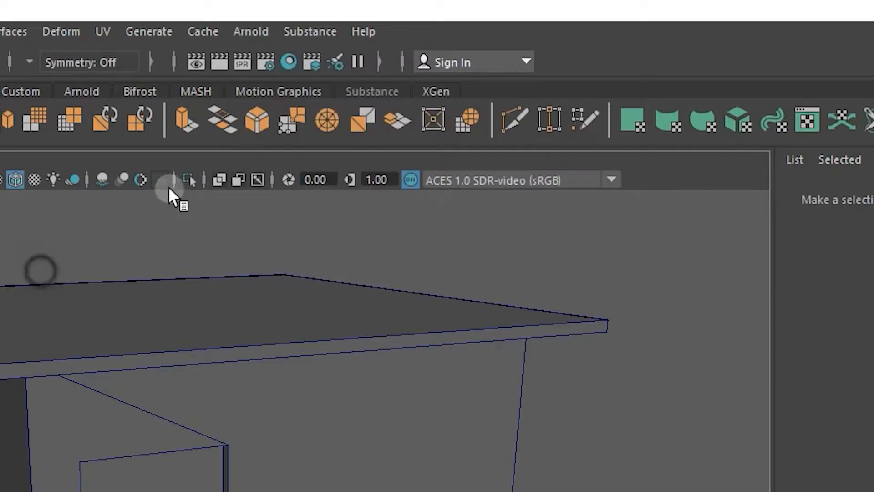
pyautogui.click(251, 31)
pyautogui.moveTo(392, 142)
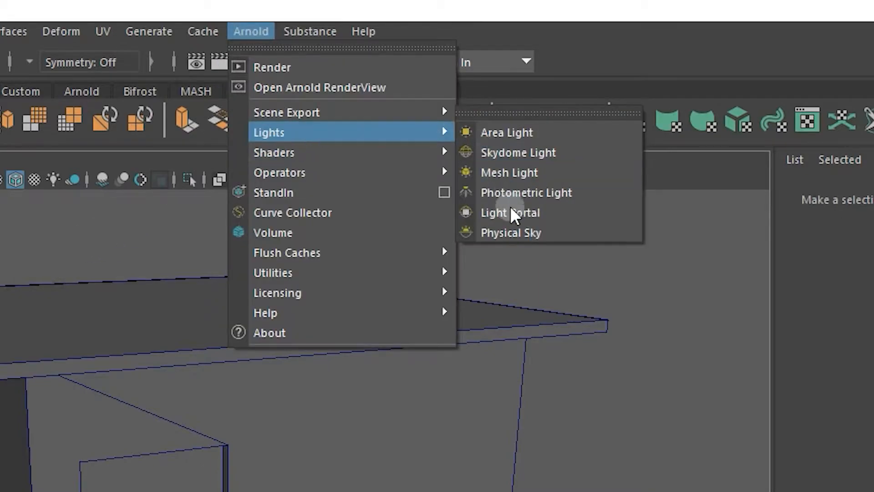
pyautogui.click(587, 478)
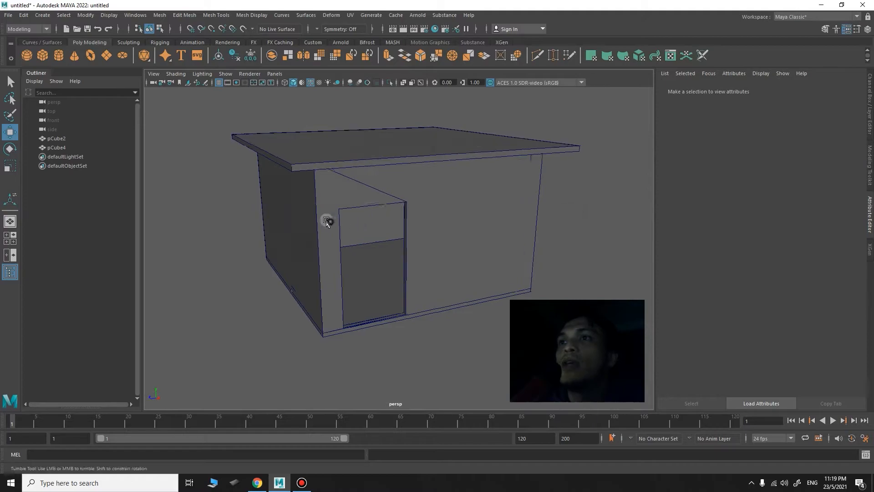
# Step: Examine the house model from the outside and from the inside around the doorway
pyautogui.keyDown('alt'); pyautogui.moveTo(328, 218); pyautogui.dragTo(401, 232); pyautogui.keyUp('alt')
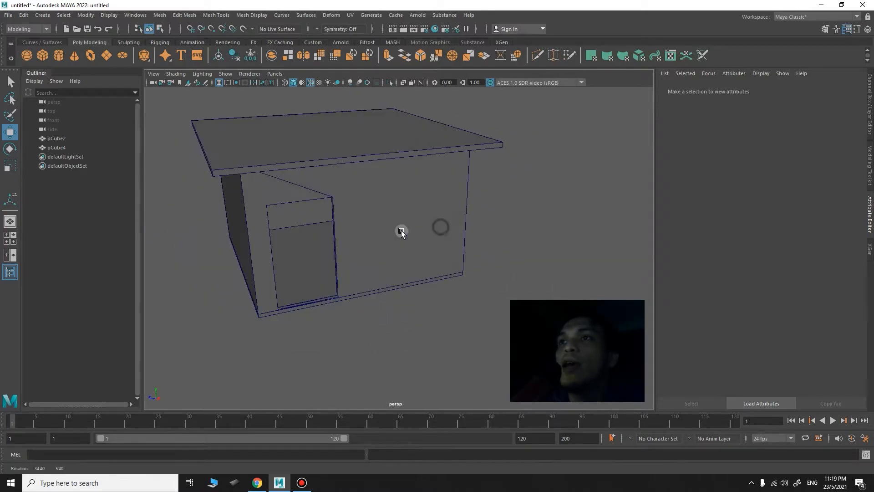
pyautogui.keyDown('alt'); pyautogui.moveTo(410, 230); pyautogui.dragTo(359, 223, button='right'); pyautogui.keyUp('alt')
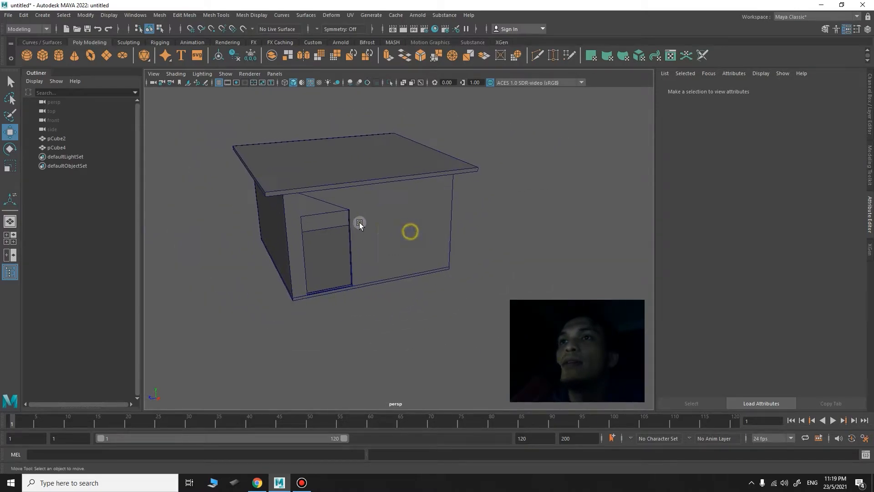
pyautogui.keyDown('alt'); pyautogui.moveTo(395, 231); pyautogui.dragTo(425, 243, button='middle'); pyautogui.keyUp('alt')
pyautogui.keyDown('alt'); pyautogui.moveTo(270, 226); pyautogui.dragTo(676, 219, button='right'); pyautogui.keyUp('alt')
pyautogui.keyDown('alt'); pyautogui.moveTo(200, 224); pyautogui.dragTo(398, 224, button='right'); pyautogui.keyUp('alt')
pyautogui.keyDown('alt'); pyautogui.moveTo(223, 196); pyautogui.dragTo(399, 176); pyautogui.keyUp('alt')
pyautogui.keyDown('alt'); pyautogui.moveTo(400, 176); pyautogui.dragTo(264, 157, button='right'); pyautogui.keyUp('alt')
pyautogui.keyDown('alt'); pyautogui.moveTo(416, 205); pyautogui.dragTo(301, 200, button='right'); pyautogui.keyUp('alt')
pyautogui.keyDown('alt'); pyautogui.moveTo(345, 213); pyautogui.dragTo(365, 215); pyautogui.keyUp('alt')
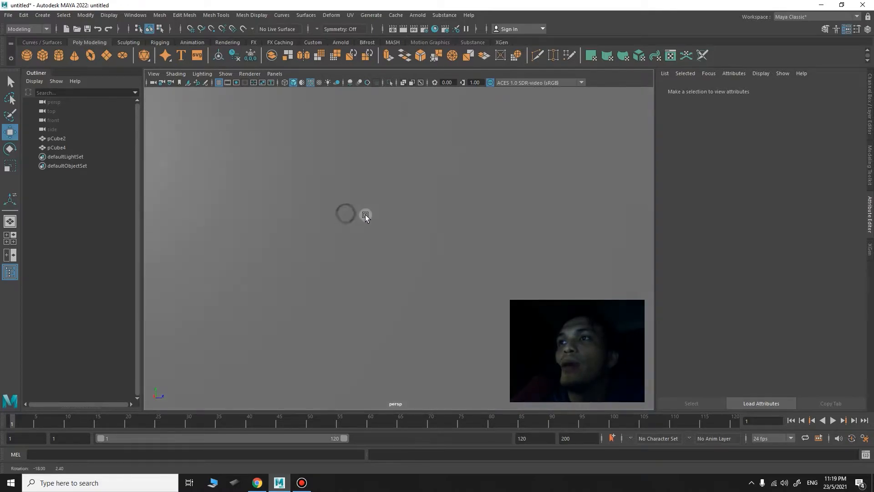
pyautogui.keyDown('alt'); pyautogui.moveTo(355, 220); pyautogui.dragTo(452, 225, button='right'); pyautogui.keyUp('alt')
pyautogui.keyDown('alt'); pyautogui.moveTo(423, 212); pyautogui.dragTo(449, 214); pyautogui.keyUp('alt')
pyautogui.keyDown('alt'); pyautogui.moveTo(381, 214); pyautogui.dragTo(267, 178, button='middle'); pyautogui.keyUp('alt')
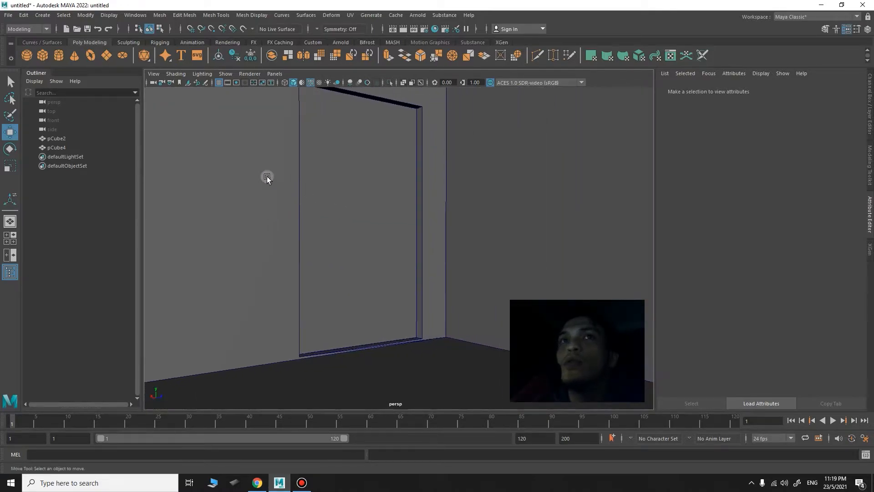
pyautogui.keyDown('alt'); pyautogui.moveTo(457, 203); pyautogui.dragTo(414, 189, button='right'); pyautogui.keyUp('alt')
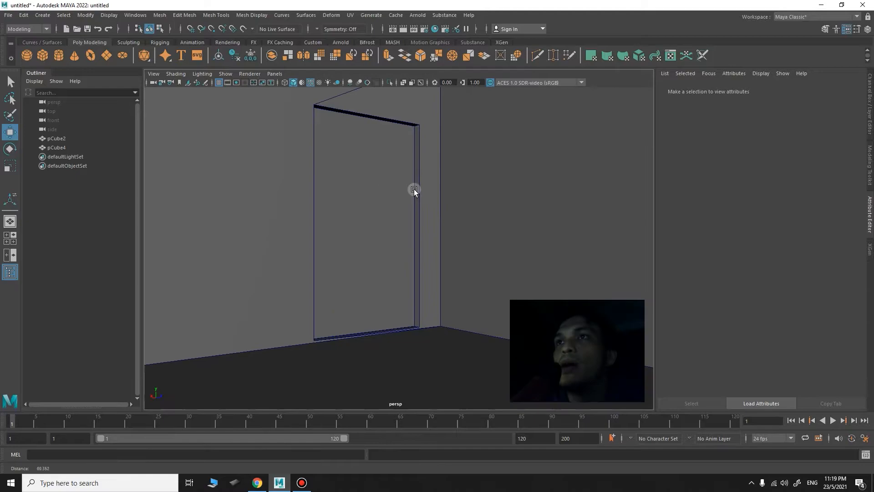
pyautogui.keyDown('alt'); pyautogui.moveTo(415, 191); pyautogui.dragTo(393, 198); pyautogui.keyUp('alt')
pyautogui.keyDown('alt'); pyautogui.moveTo(474, 182); pyautogui.dragTo(340, 166, button='right'); pyautogui.keyUp('alt')
pyautogui.keyDown('alt'); pyautogui.moveTo(392, 169); pyautogui.dragTo(314, 172, button='right'); pyautogui.keyUp('alt')
pyautogui.keyDown('alt'); pyautogui.moveTo(314, 172); pyautogui.dragTo(460, 188); pyautogui.keyUp('alt')
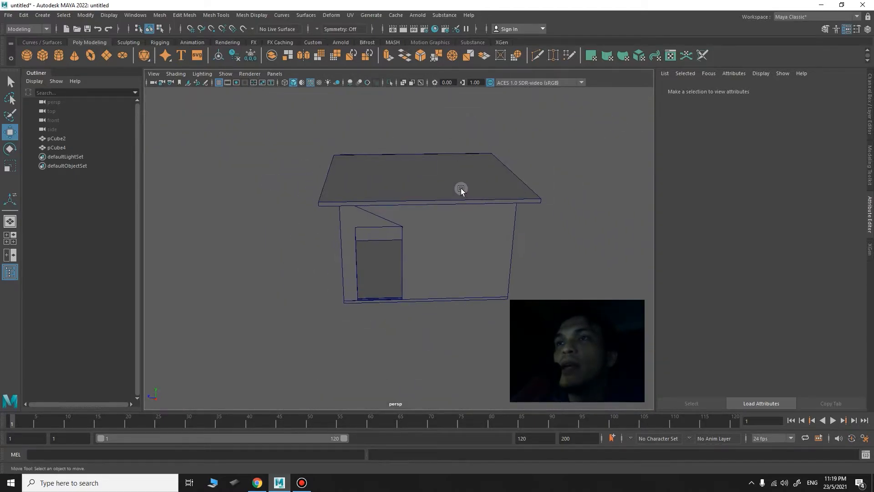
pyautogui.keyDown('alt'); pyautogui.moveTo(460, 188); pyautogui.dragTo(407, 188, button='middle'); pyautogui.keyUp('alt')
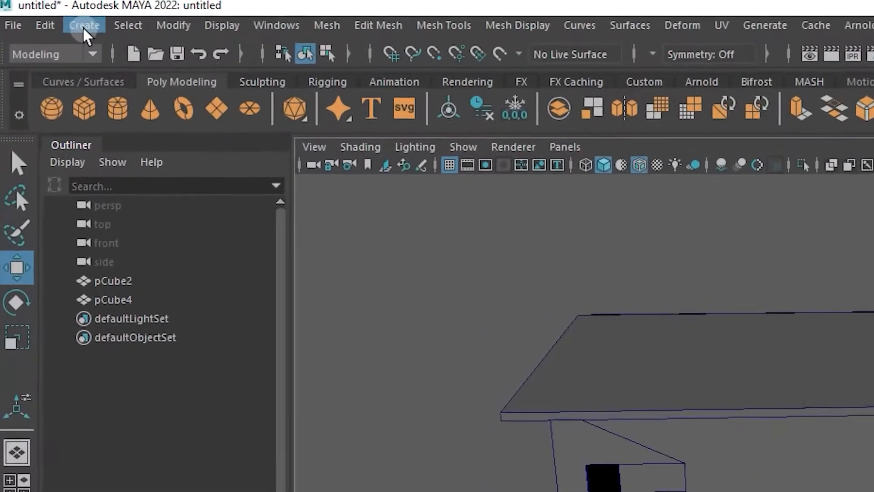
# Step: Create a new camera in the scene
pyautogui.click(42, 15)
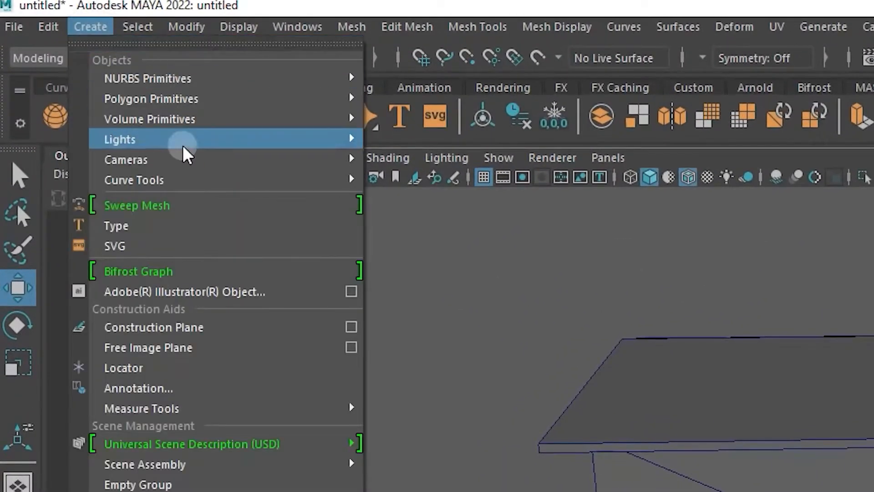
pyautogui.moveTo(186, 157)
pyautogui.click(415, 162)
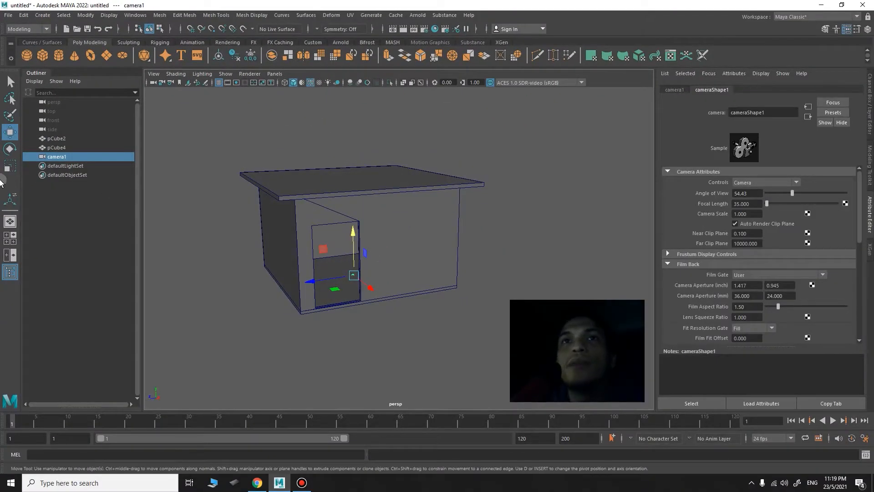
# Step: Raise camera1 above the roof of the house and scale it up uniformly to about 11.85
pyautogui.click(55, 147)
pyautogui.click(56, 138)
pyautogui.click(61, 156)
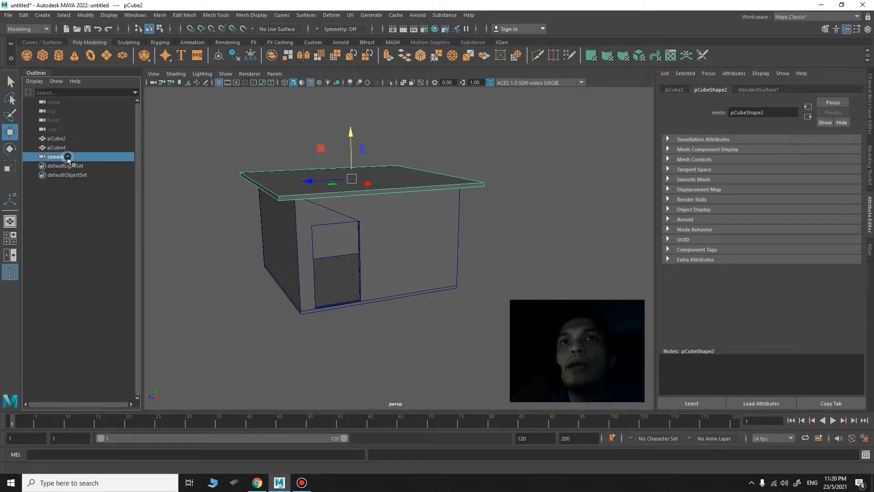
pyautogui.moveTo(353, 237); pyautogui.dragTo(357, 178)
pyautogui.click(9, 169)
pyautogui.press('w')
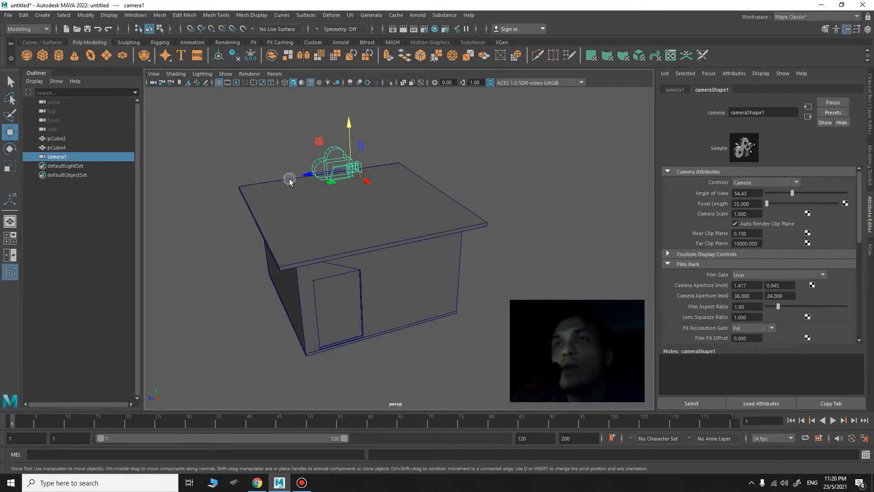
# Step: Look through camera1 and frame the whole house from above, facing the corner beside the doorway
pyautogui.click(275, 73)
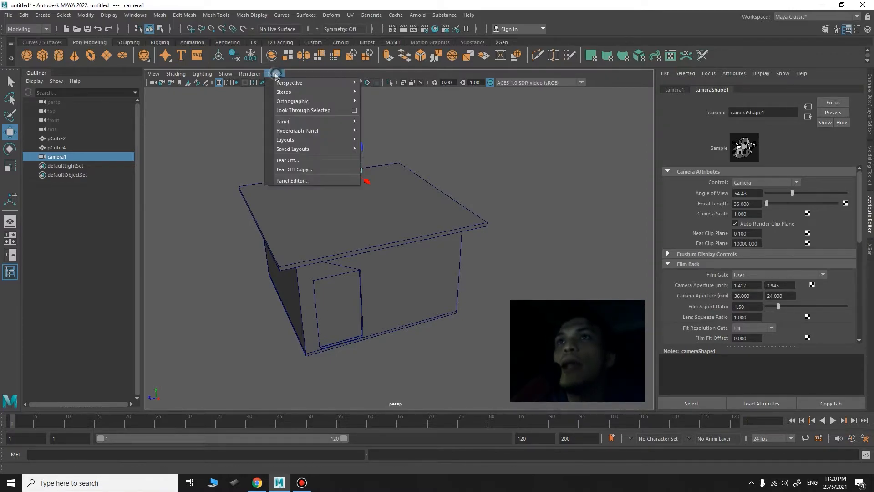
pyautogui.moveTo(309, 86)
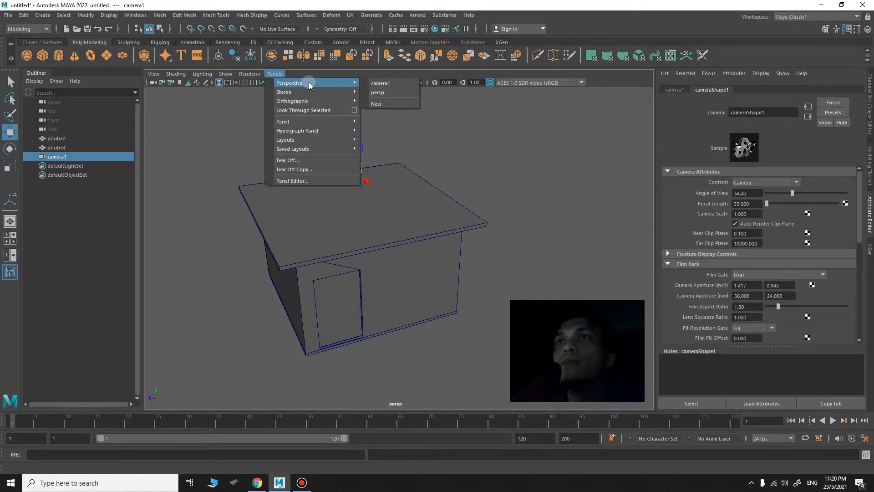
pyautogui.click(387, 83)
pyautogui.keyDown('alt'); pyautogui.moveTo(493, 218); pyautogui.dragTo(480, 214, button='right'); pyautogui.keyUp('alt')
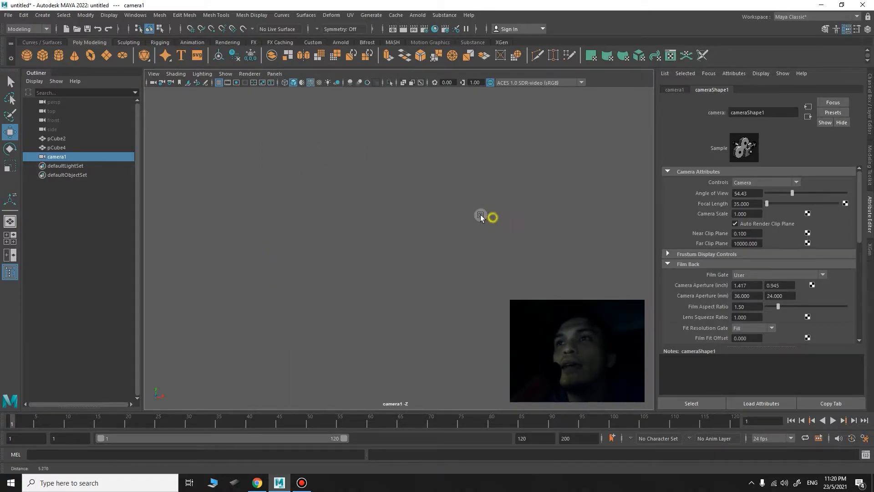
pyautogui.keyDown('alt'); pyautogui.moveTo(349, 203); pyautogui.dragTo(342, 204, button='right'); pyautogui.keyUp('alt')
pyautogui.keyDown('alt'); pyautogui.moveTo(452, 221); pyautogui.dragTo(348, 214, button='right'); pyautogui.keyUp('alt')
pyautogui.keyDown('alt'); pyautogui.moveTo(456, 219); pyautogui.dragTo(353, 212, button='right'); pyautogui.keyUp('alt')
pyautogui.keyDown('alt'); pyautogui.moveTo(534, 244); pyautogui.dragTo(365, 212, button='right'); pyautogui.keyUp('alt')
pyautogui.keyDown('alt'); pyautogui.moveTo(396, 210); pyautogui.dragTo(352, 209, button='right'); pyautogui.keyUp('alt')
pyautogui.keyDown('alt'); pyautogui.moveTo(392, 225); pyautogui.dragTo(354, 233); pyautogui.keyUp('alt')
pyautogui.keyDown('alt'); pyautogui.moveTo(354, 233); pyautogui.dragTo(321, 135, button='middle'); pyautogui.keyUp('alt')
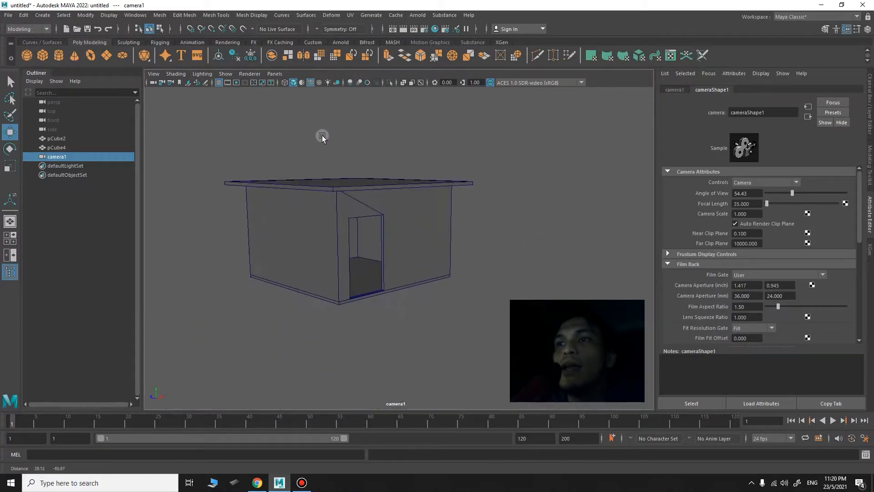
pyautogui.keyDown('alt'); pyautogui.moveTo(348, 193); pyautogui.dragTo(387, 209, button='right'); pyautogui.keyUp('alt')
pyautogui.keyDown('alt'); pyautogui.moveTo(310, 188); pyautogui.dragTo(339, 189, button='middle'); pyautogui.keyUp('alt')
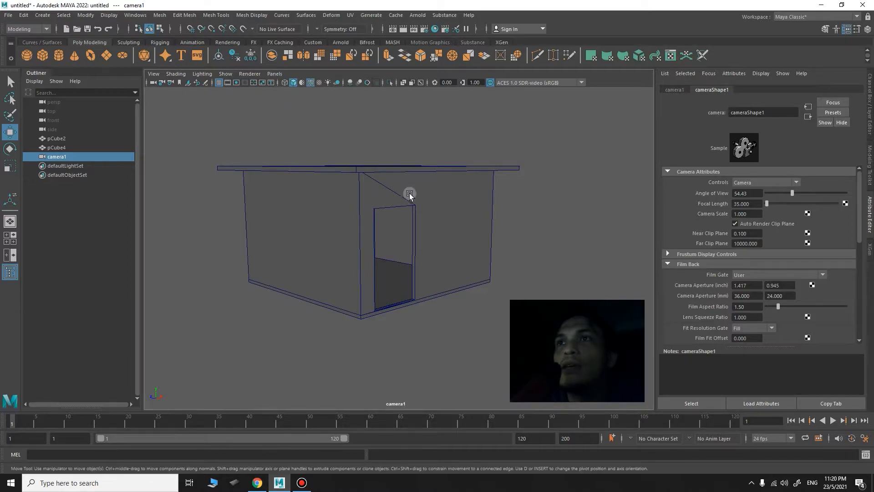
pyautogui.keyDown('alt'); pyautogui.moveTo(409, 193); pyautogui.dragTo(409, 218); pyautogui.keyUp('alt')
pyautogui.keyDown('alt'); pyautogui.moveTo(373, 212); pyautogui.dragTo(388, 212, button='right'); pyautogui.keyUp('alt')
# Step: Return to the persp view and check where camera1 stands relative to the house
pyautogui.click(274, 74)
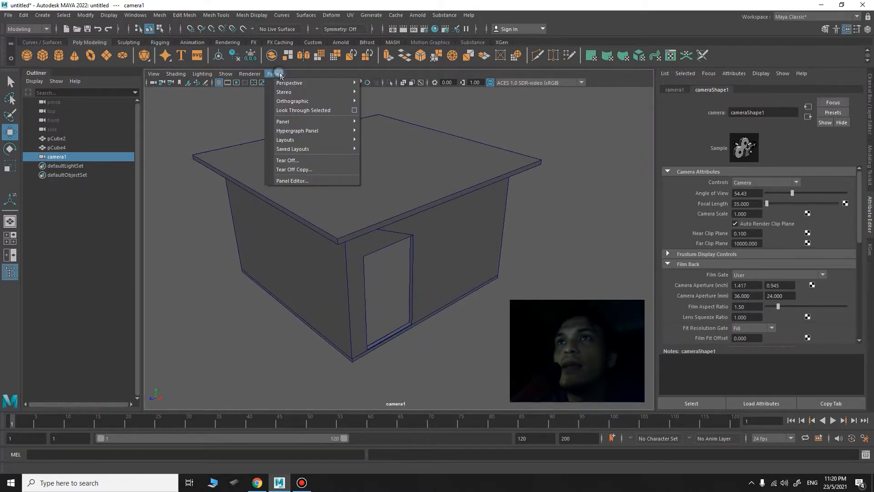
pyautogui.moveTo(308, 82)
pyautogui.click(389, 93)
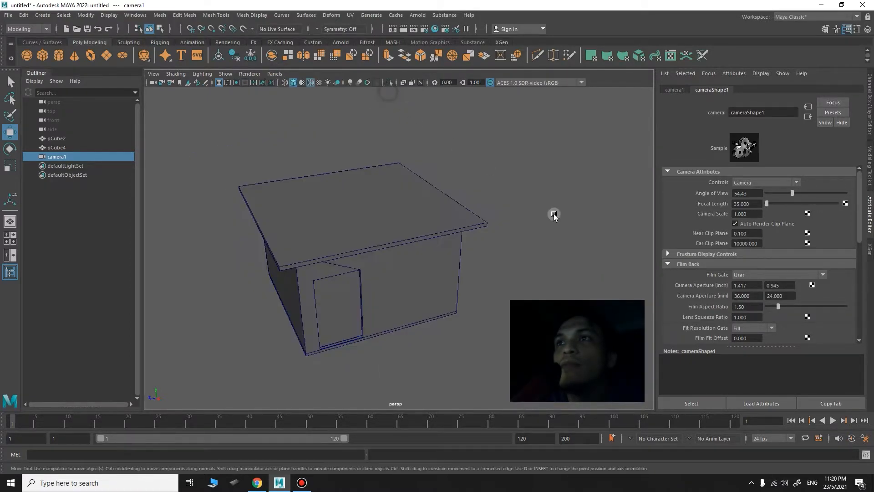
pyautogui.keyDown('alt'); pyautogui.moveTo(553, 214); pyautogui.dragTo(419, 195, button='right'); pyautogui.keyUp('alt')
pyautogui.keyDown('alt'); pyautogui.moveTo(419, 195); pyautogui.dragTo(341, 196); pyautogui.keyUp('alt')
pyautogui.keyDown('alt'); pyautogui.moveTo(341, 196); pyautogui.dragTo(407, 210, button='middle'); pyautogui.keyUp('alt')
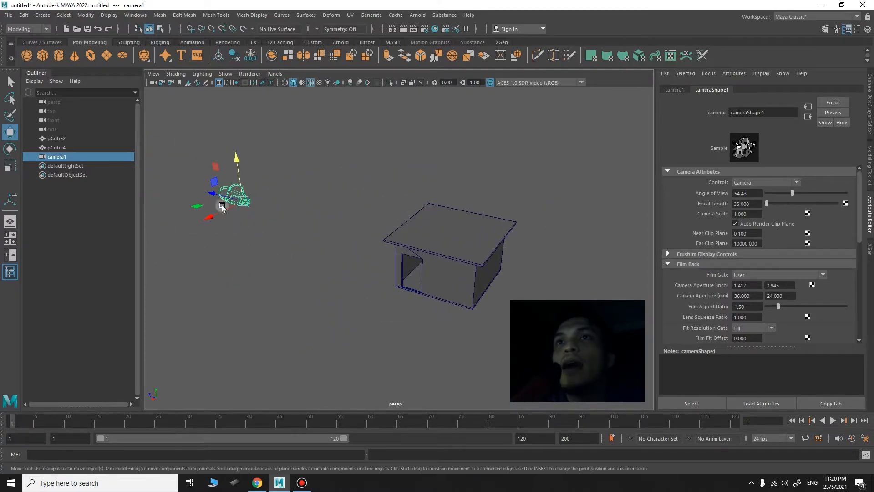
# Step: Look through camera1 again and move it inside the room, aimed at the doorway and the adjacent wall corner
pyautogui.click(275, 74)
pyautogui.moveTo(308, 83)
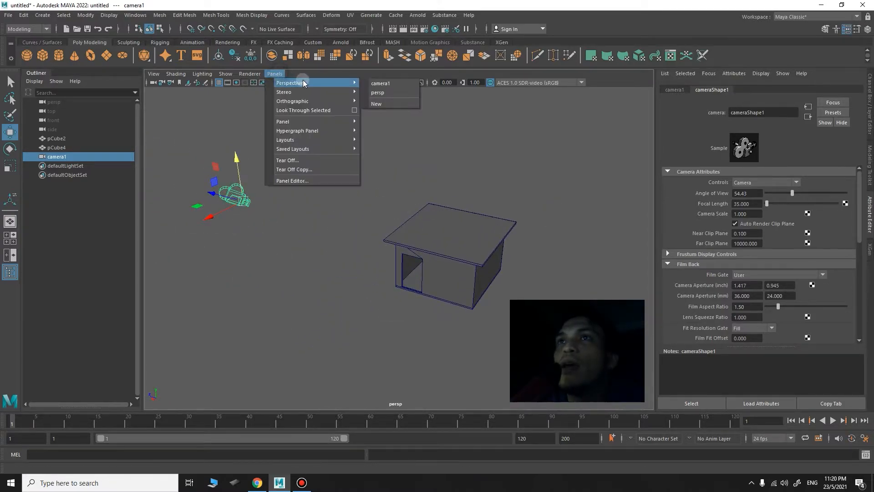
pyautogui.click(387, 84)
pyautogui.moveTo(402, 204)
pyautogui.keyDown('alt'); pyautogui.mouseDown()
pyautogui.moveTo(384, 247)
pyautogui.moveTo(171, 233)
pyautogui.moveTo(362, 220)
pyautogui.moveTo(409, 207)
pyautogui.mouseUp(); pyautogui.keyUp('alt')
pyautogui.keyDown('alt'); pyautogui.moveTo(415, 205); pyautogui.dragTo(375, 207, button='right'); pyautogui.keyUp('alt')
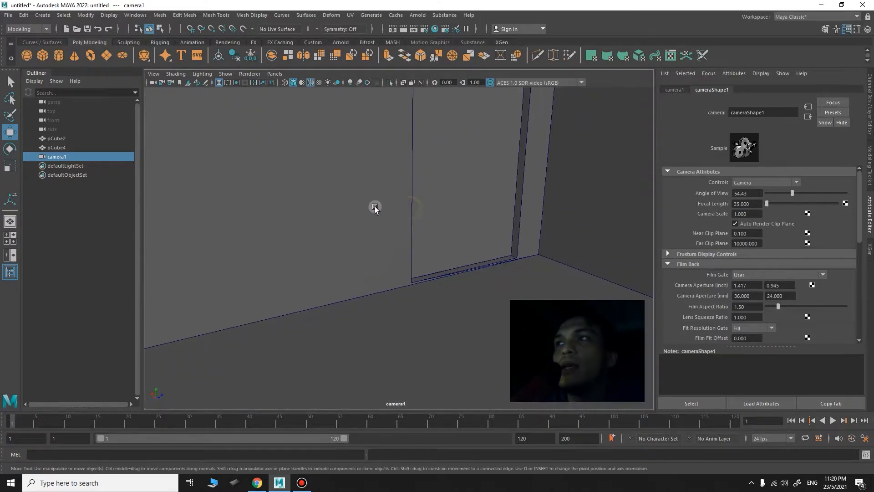
pyautogui.keyDown('alt'); pyautogui.moveTo(375, 206); pyautogui.dragTo(154, 240, button='middle'); pyautogui.keyUp('alt')
pyautogui.keyDown('alt'); pyautogui.moveTo(223, 215); pyautogui.dragTo(251, 205, button='right'); pyautogui.keyUp('alt')
pyautogui.keyDown('alt'); pyautogui.moveTo(252, 205); pyautogui.dragTo(272, 199); pyautogui.keyUp('alt')
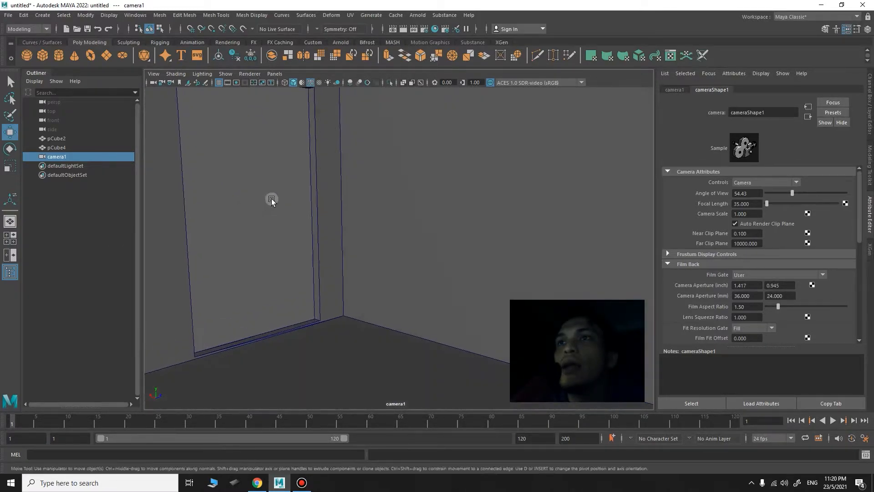
pyautogui.keyDown('alt'); pyautogui.moveTo(271, 198); pyautogui.dragTo(338, 223, button='middle'); pyautogui.keyUp('alt')
pyautogui.keyDown('alt'); pyautogui.moveTo(339, 223); pyautogui.dragTo(326, 220, button='right'); pyautogui.keyUp('alt')
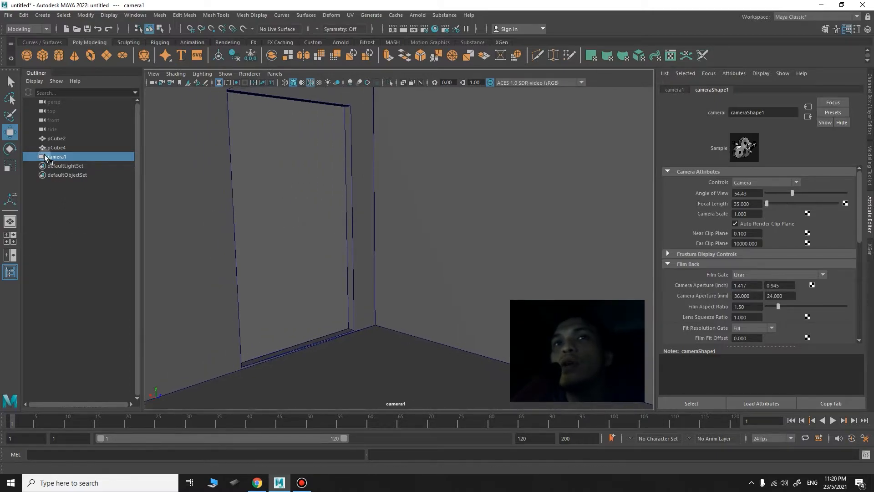
# Step: Select camera1 and display its camera shape attributes
pyautogui.moveTo(53, 148); pyautogui.dragTo(58, 157)
pyautogui.click(59, 157)
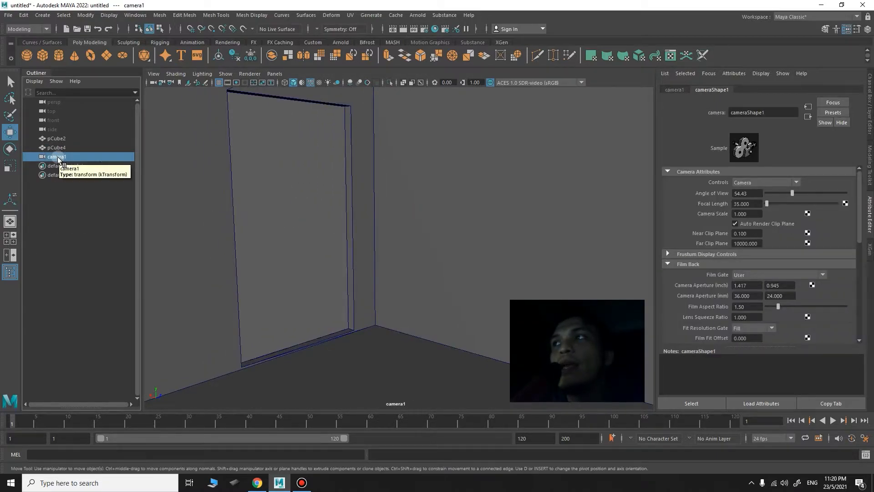
pyautogui.click(870, 218)
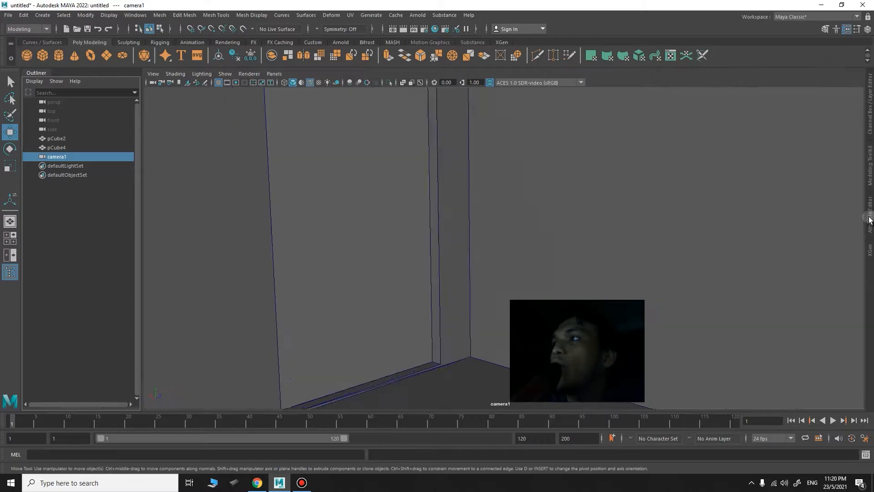
pyautogui.click(870, 217)
pyautogui.click(870, 218)
pyautogui.click(870, 217)
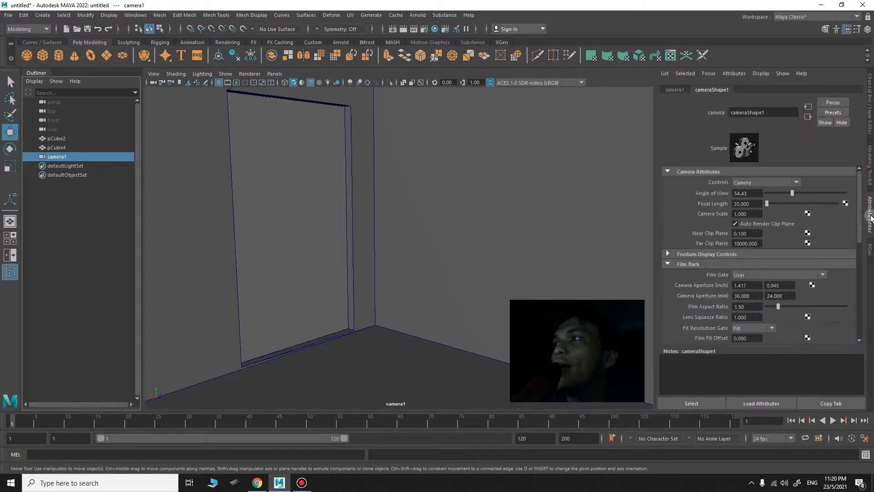
pyautogui.click(677, 89)
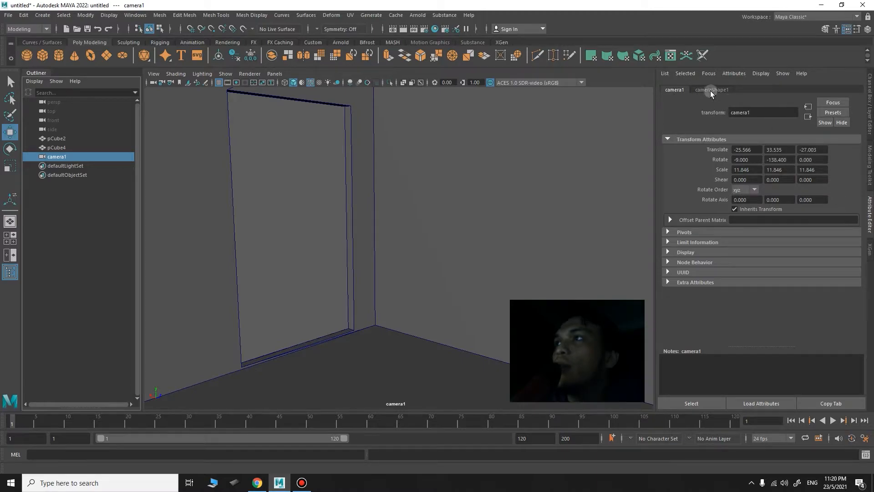
pyautogui.click(711, 90)
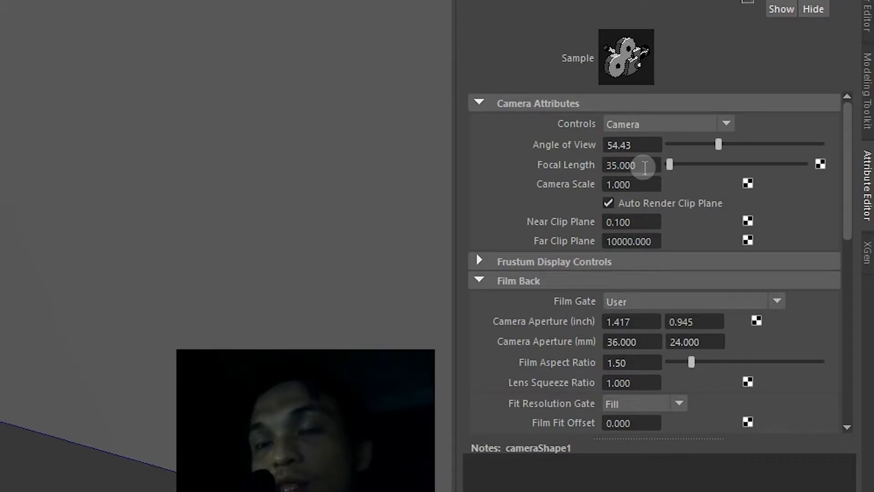
# Step: Set camera1's focal length to 16 and turn its view toward the doorway corner of the room
pyautogui.doubleClick(645, 165)
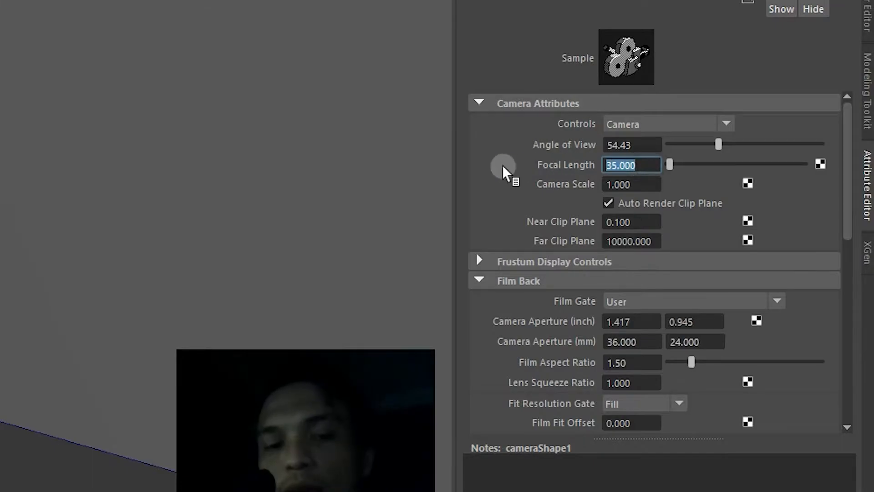
pyautogui.write('16')
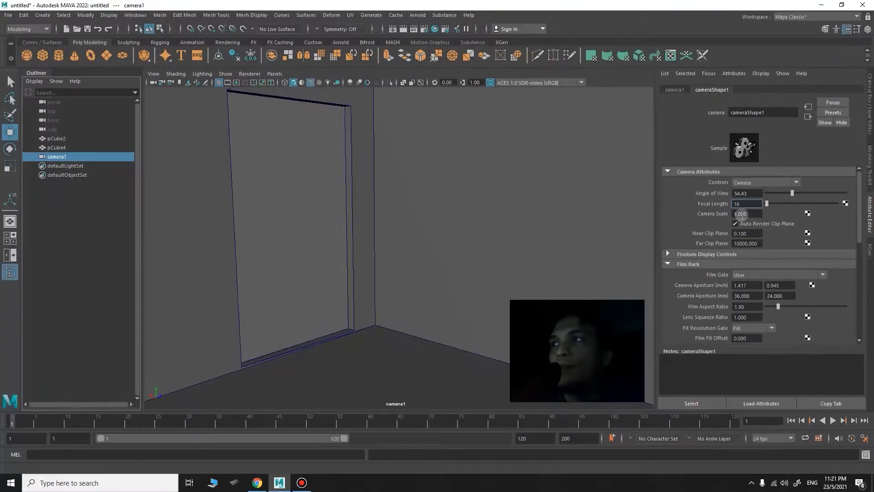
pyautogui.press('Return')
pyautogui.moveTo(461, 190)
pyautogui.keyDown('alt'); pyautogui.mouseDown()
pyautogui.moveTo(446, 193)
pyautogui.moveTo(451, 206)
pyautogui.moveTo(455, 199)
pyautogui.moveTo(407, 187)
pyautogui.moveTo(441, 185)
pyautogui.moveTo(439, 168)
pyautogui.moveTo(444, 193)
pyautogui.mouseUp(); pyautogui.keyUp('alt')
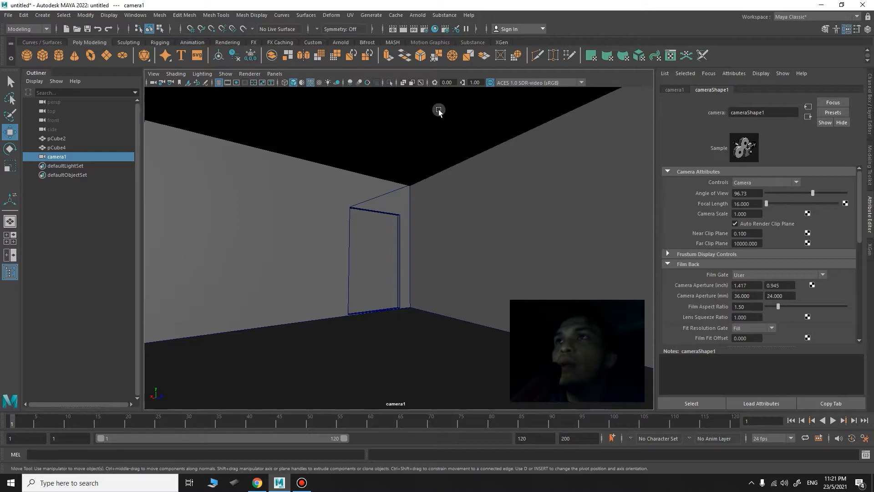
# Step: Clear the selection and create an Arnold area light in the room
pyautogui.click(374, 266)
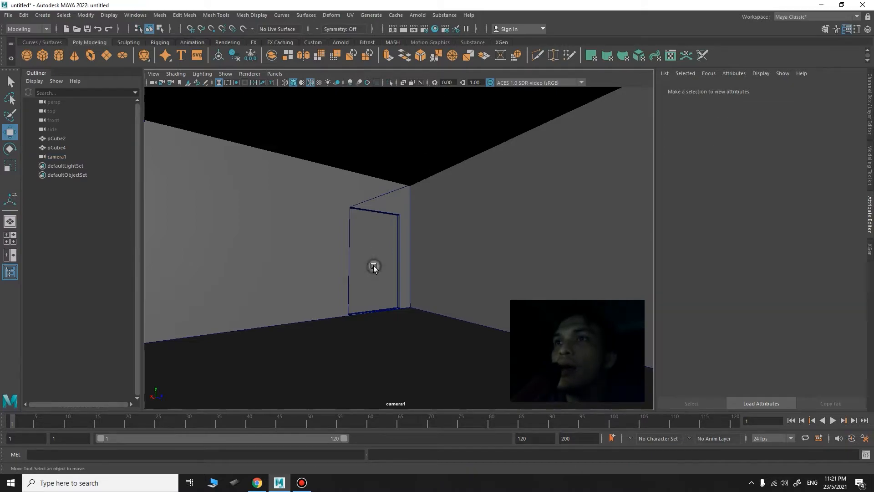
pyautogui.click(414, 14)
pyautogui.moveTo(441, 59)
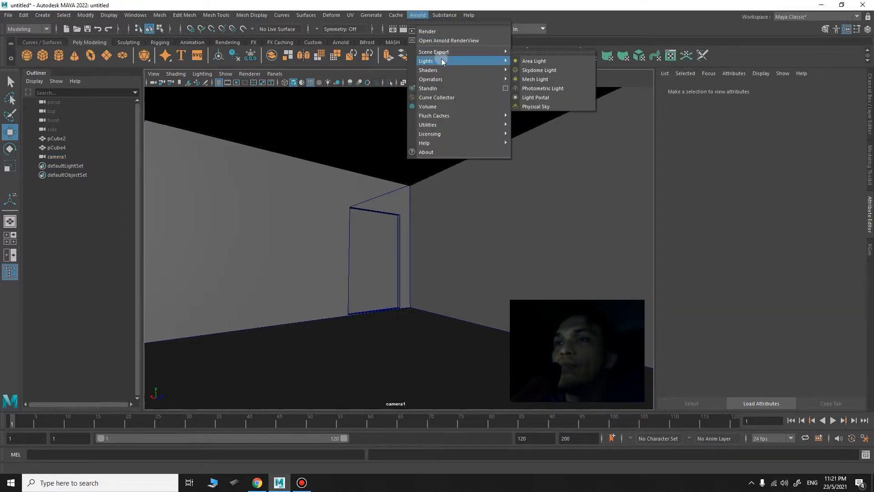
pyautogui.click(329, 137)
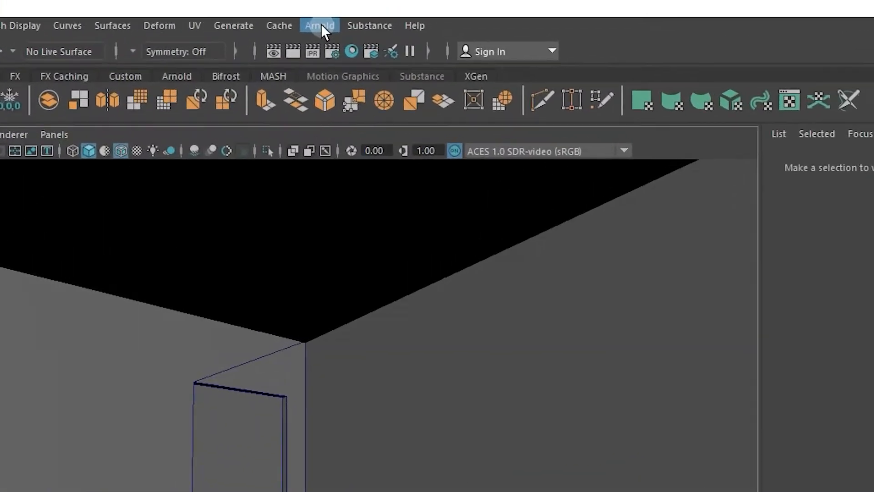
pyautogui.click(417, 15)
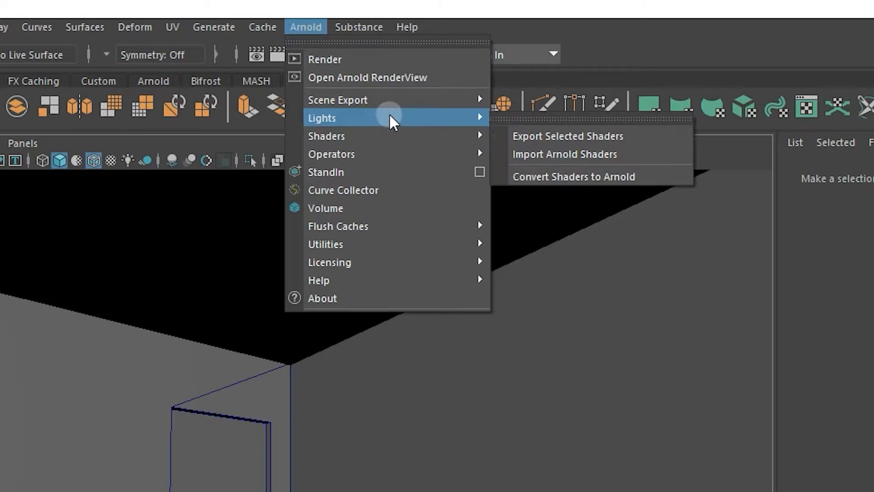
pyautogui.moveTo(483, 116)
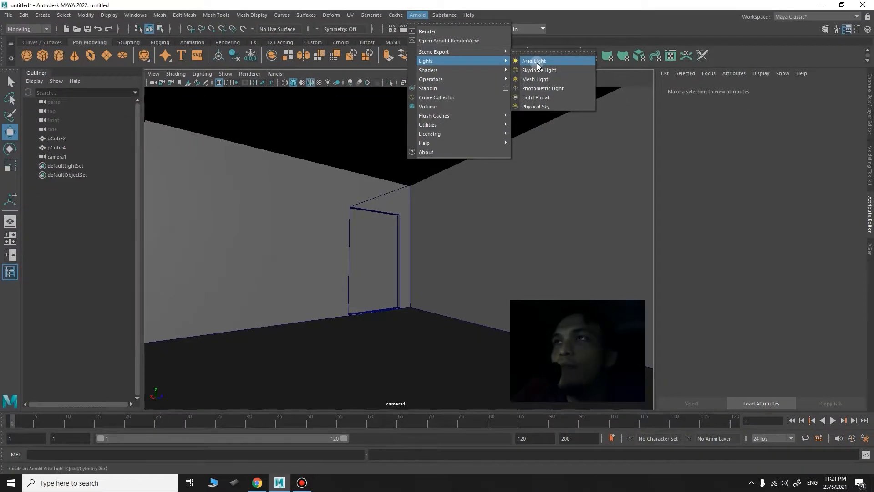
pyautogui.click(536, 63)
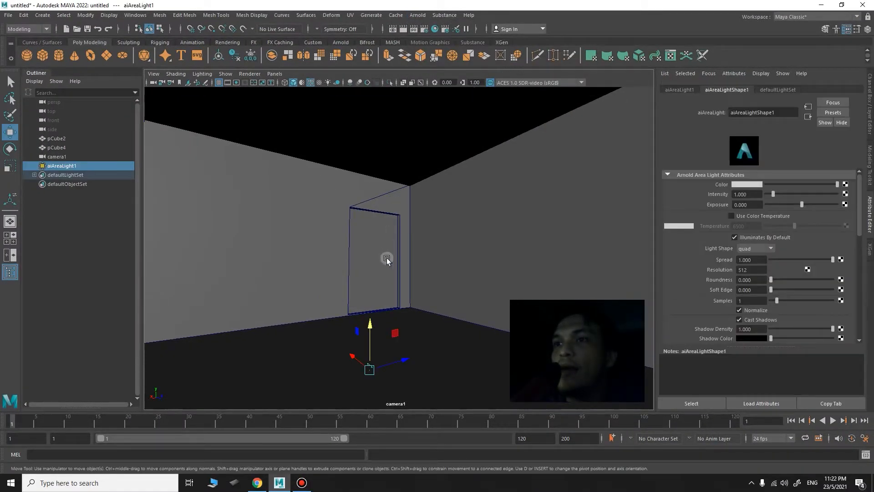
# Step: Raise the area light to about 24 units on Y and scale it up uniformly to about 15
pyautogui.moveTo(367, 322); pyautogui.dragTo(369, 304)
pyautogui.moveTo(369, 219); pyautogui.dragTo(371, 206)
pyautogui.click(10, 166)
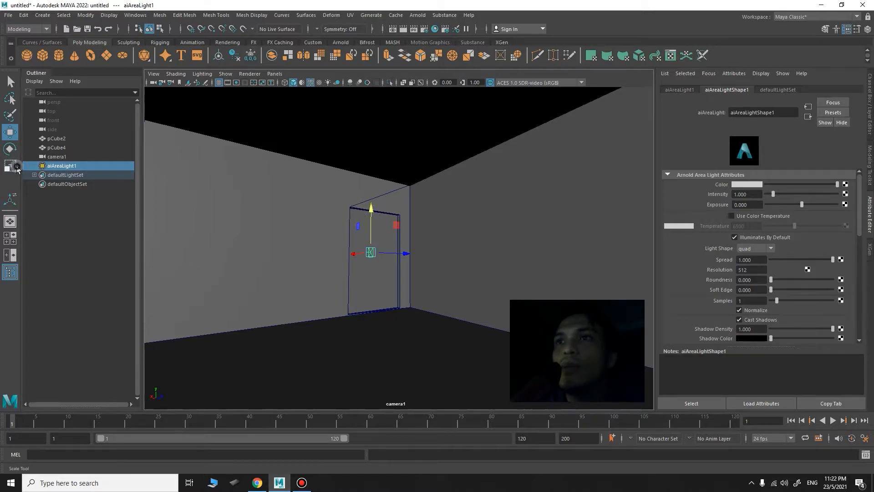
pyautogui.moveTo(372, 253); pyautogui.dragTo(334, 268)
# Step: Rotate the area light about its X axis until it lies roughly horizontal, undoing the free rotation that tilts it off axis
pyautogui.keyDown('alt'); pyautogui.moveTo(334, 267); pyautogui.dragTo(394, 258, button='right'); pyautogui.keyUp('alt')
pyautogui.keyDown('alt'); pyautogui.moveTo(395, 258); pyautogui.dragTo(365, 260); pyautogui.keyUp('alt')
pyautogui.keyDown('alt'); pyautogui.moveTo(364, 260); pyautogui.dragTo(443, 241, button='middle'); pyautogui.keyUp('alt')
pyautogui.keyDown('alt'); pyautogui.moveTo(443, 242); pyautogui.dragTo(465, 243); pyautogui.keyUp('alt')
pyautogui.keyDown('alt'); pyautogui.moveTo(464, 243); pyautogui.dragTo(423, 241, button='middle'); pyautogui.keyUp('alt')
pyautogui.keyDown('alt'); pyautogui.moveTo(423, 241); pyautogui.dragTo(430, 245, button='right'); pyautogui.keyUp('alt')
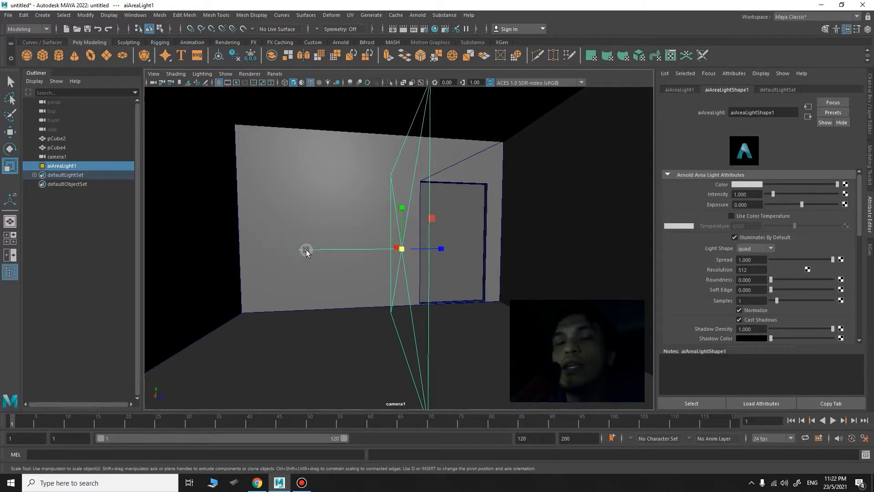
pyautogui.click(9, 148)
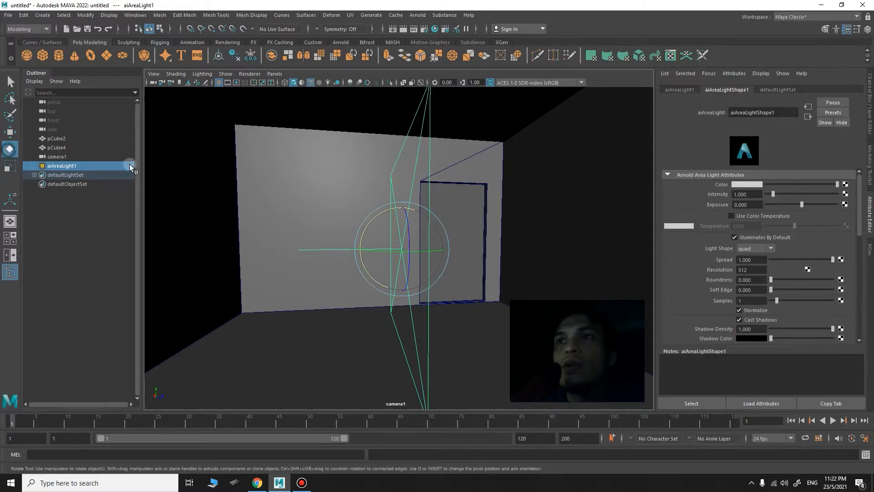
pyautogui.moveTo(380, 219); pyautogui.dragTo(373, 275)
pyautogui.keyDown('alt'); pyautogui.moveTo(371, 275); pyautogui.dragTo(352, 187, button='middle'); pyautogui.keyUp('alt')
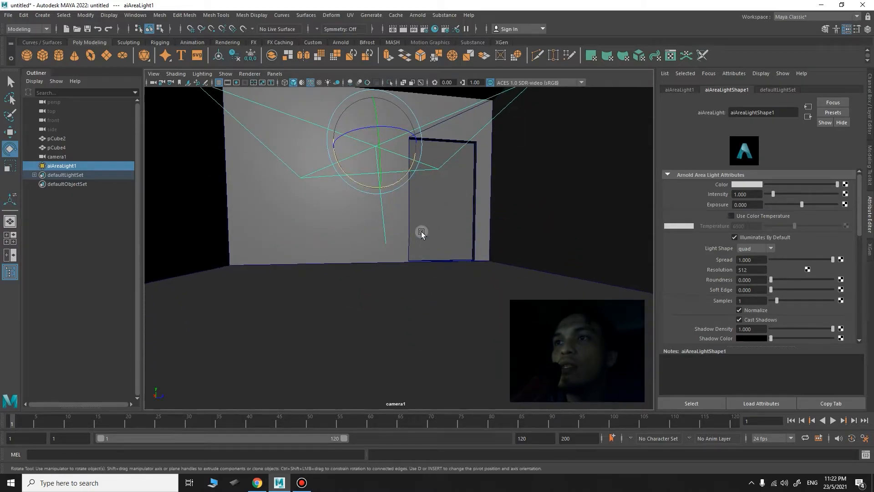
pyautogui.keyDown('alt'); pyautogui.moveTo(439, 245); pyautogui.dragTo(445, 282, button='middle'); pyautogui.keyUp('alt')
pyautogui.moveTo(340, 210); pyautogui.dragTo(416, 250)
pyautogui.hotkey('ctrl', 'z')
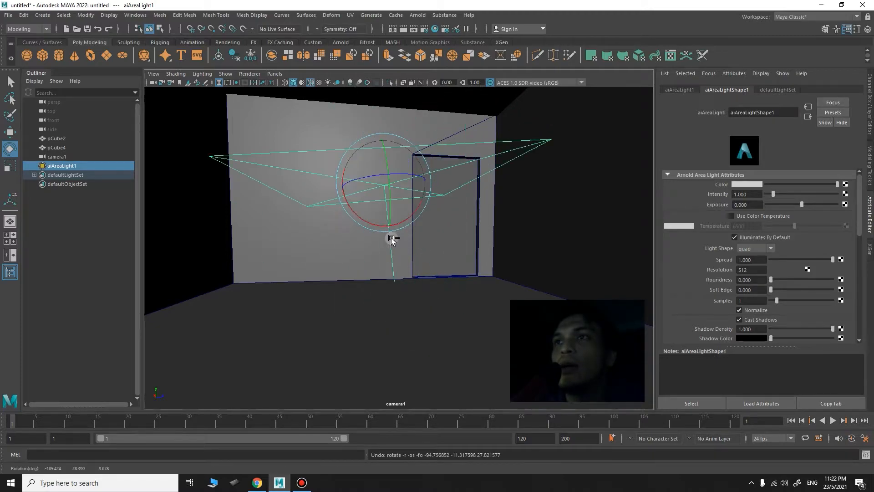
pyautogui.moveTo(345, 200); pyautogui.dragTo(449, 163)
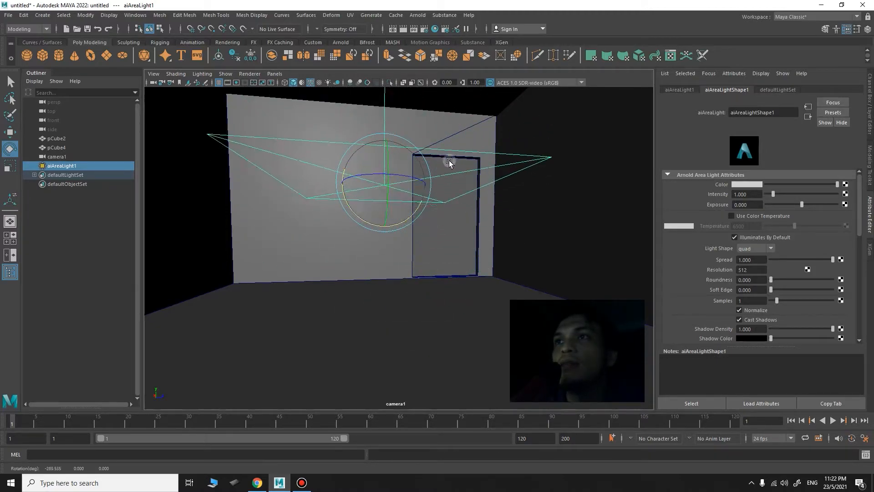
# Step: Display the area light's transform channels and bring the light into view against the doorway wall
pyautogui.keyDown('alt'); pyautogui.moveTo(435, 163); pyautogui.dragTo(458, 303, button='middle'); pyautogui.keyUp('alt')
pyautogui.keyDown('alt'); pyautogui.moveTo(458, 302); pyautogui.dragTo(397, 256); pyautogui.keyUp('alt')
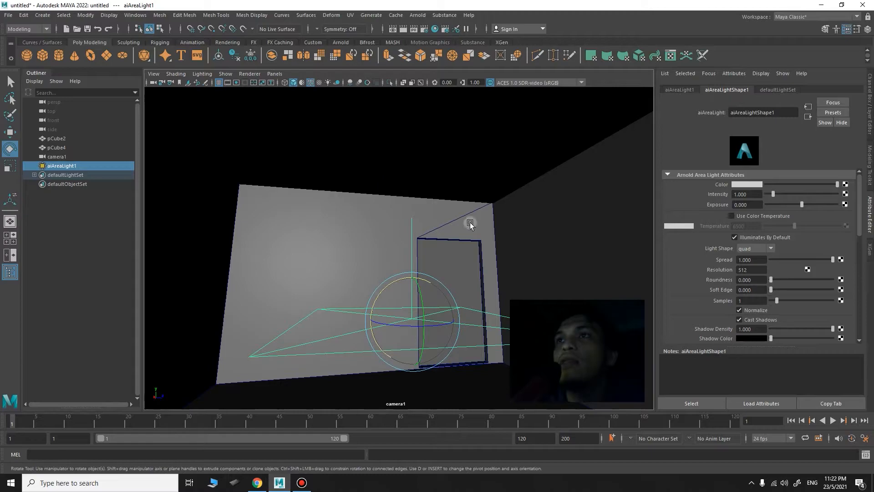
pyautogui.keyDown('alt'); pyautogui.moveTo(456, 225); pyautogui.dragTo(458, 345); pyautogui.keyUp('alt')
pyautogui.keyDown('alt'); pyautogui.moveTo(402, 291); pyautogui.dragTo(419, 290); pyautogui.keyUp('alt')
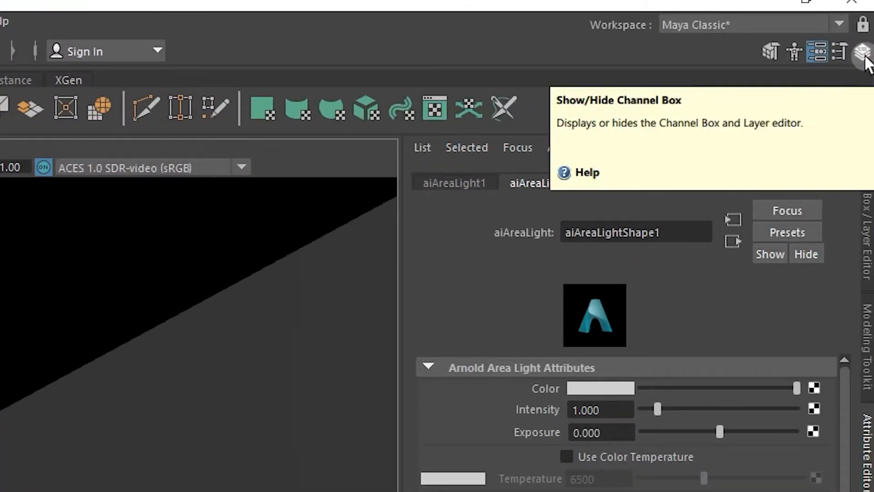
pyautogui.click(863, 52)
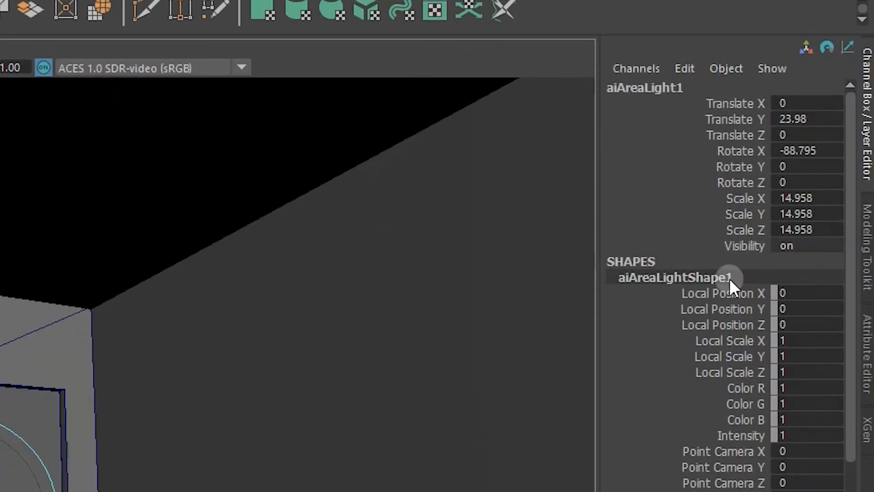
pyautogui.keyDown('alt'); pyautogui.moveTo(29, 397); pyautogui.dragTo(0, 405); pyautogui.keyUp('alt')
pyautogui.keyDown('alt'); pyautogui.moveTo(0, 405); pyautogui.dragTo(2, 346, button='middle'); pyautogui.keyUp('alt')
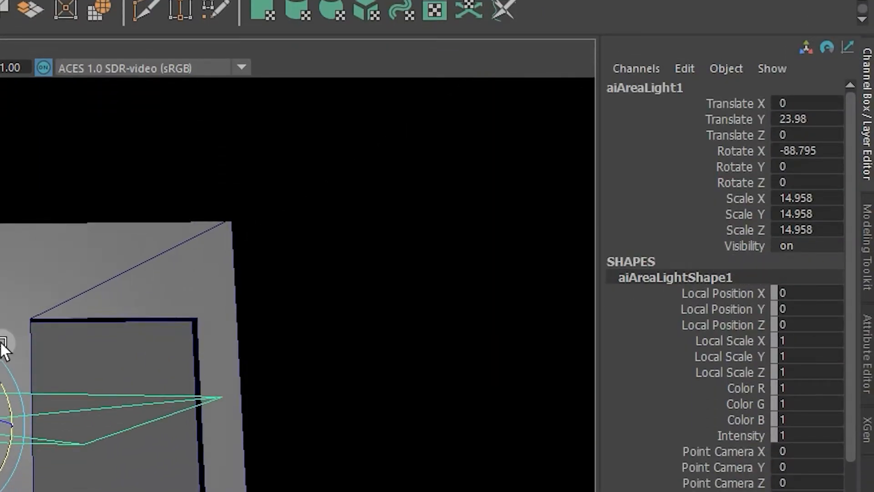
pyautogui.keyDown('alt'); pyautogui.moveTo(2, 346); pyautogui.dragTo(25, 378); pyautogui.keyUp('alt')
pyautogui.keyDown('alt'); pyautogui.moveTo(25, 378); pyautogui.dragTo(28, 349, button='middle'); pyautogui.keyUp('alt')
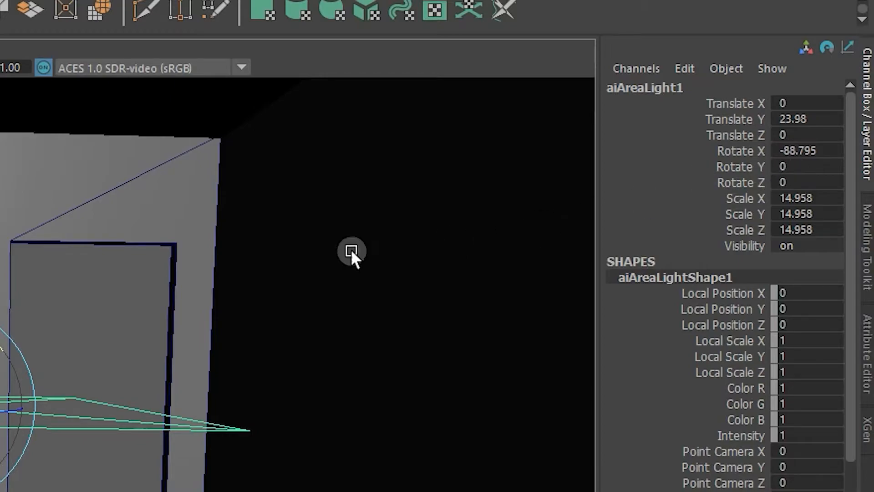
# Step: Set the area light's Rotate X to -90 so it faces the floor, trying 90 in between
pyautogui.doubleClick(810, 151)
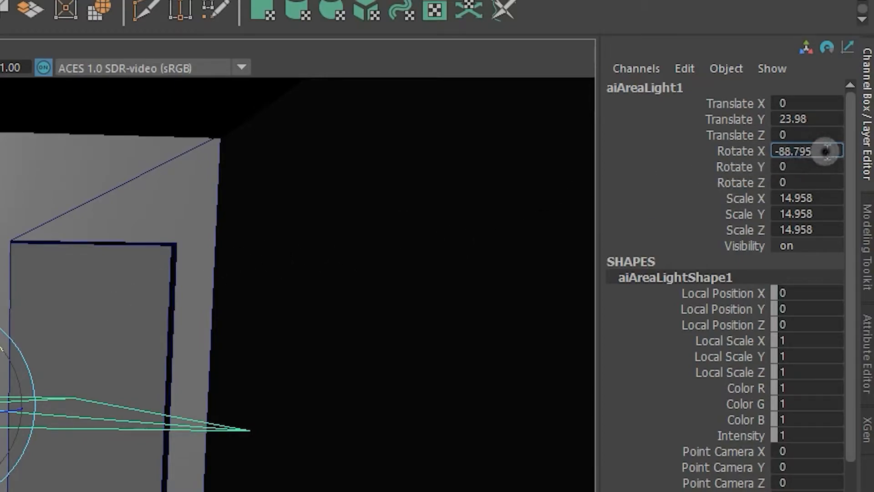
pyautogui.moveTo(826, 151); pyautogui.dragTo(780, 152)
pyautogui.write('90')
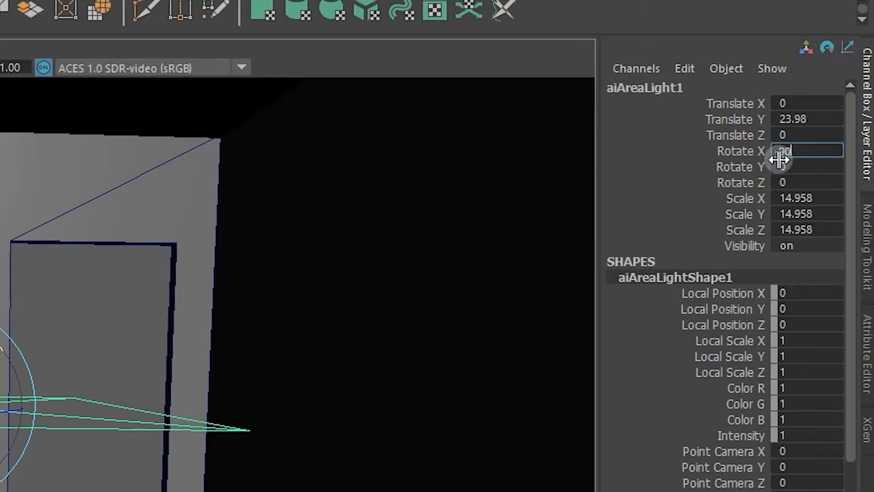
pyautogui.press('Return')
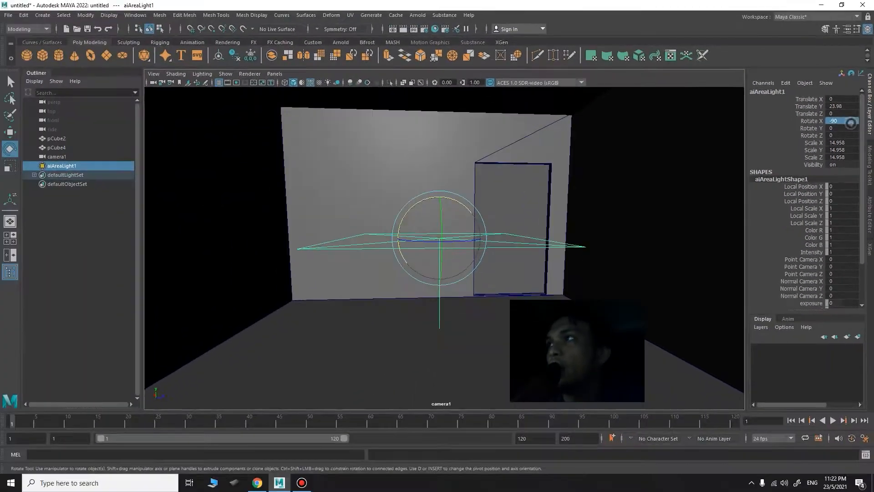
pyautogui.press('Return')
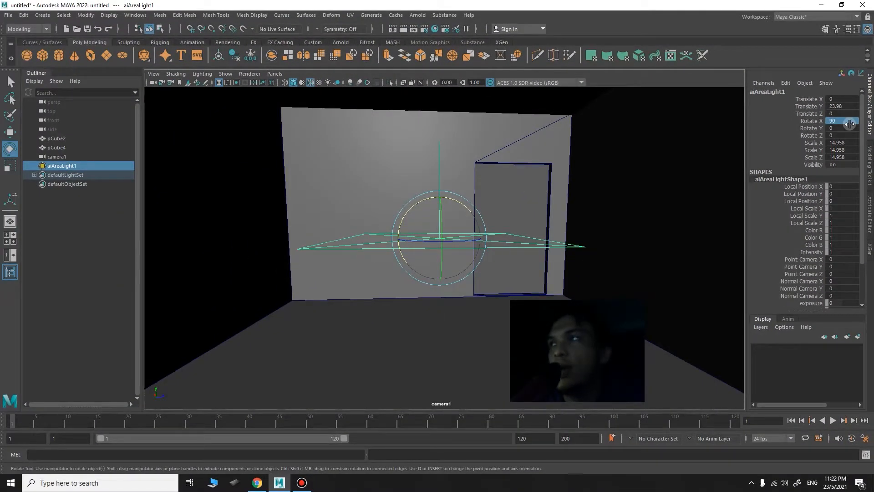
pyautogui.click(832, 120)
pyautogui.click(829, 120)
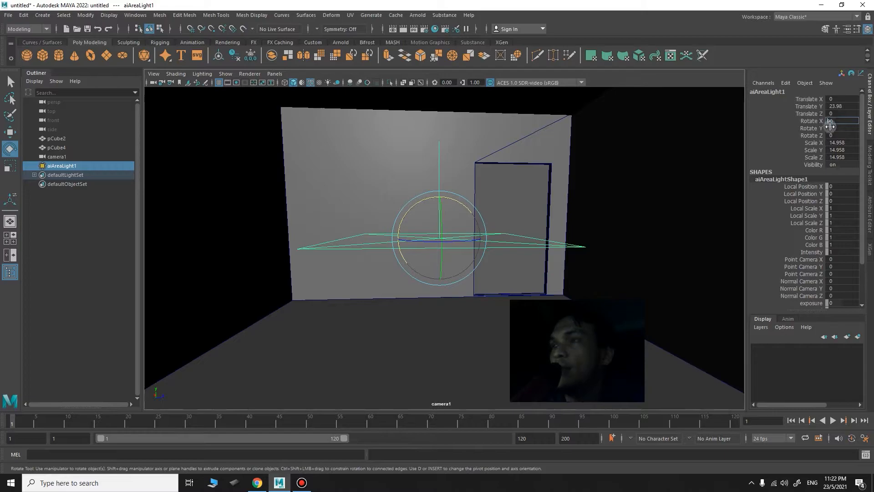
pyautogui.write('-')
pyautogui.press('Return')
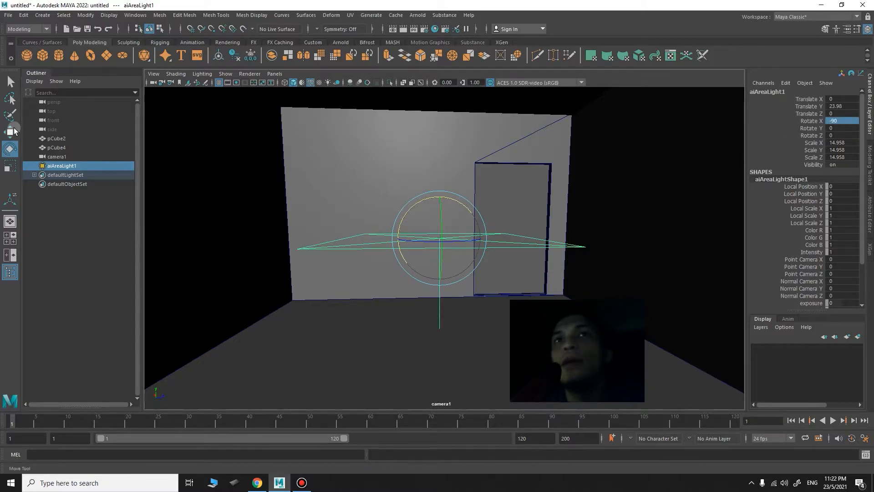
# Step: Scale the area light down uniformly to about 3.6 and raise it to about 60.8 units on Y, near the ceiling
pyautogui.press('w')
pyautogui.keyDown('alt'); pyautogui.moveTo(542, 234); pyautogui.dragTo(524, 227); pyautogui.keyUp('alt')
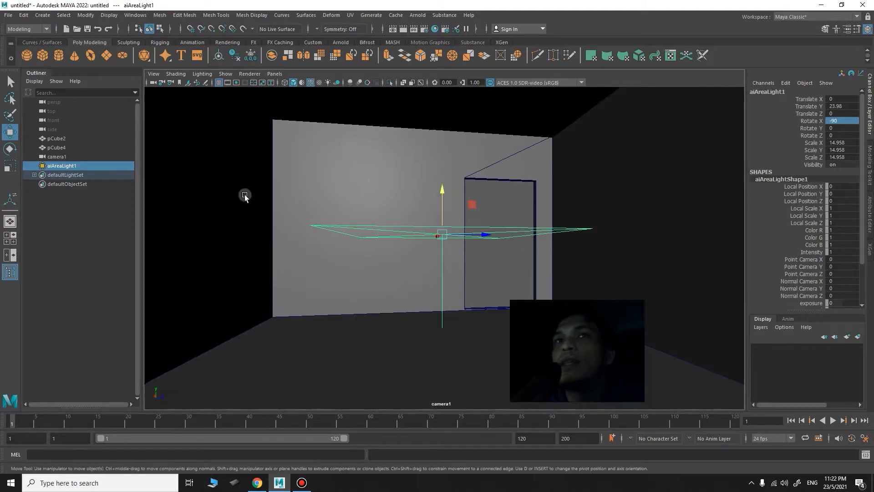
pyautogui.click(10, 165)
pyautogui.keyDown('alt'); pyautogui.moveTo(493, 273); pyautogui.dragTo(490, 251); pyautogui.keyUp('alt')
pyautogui.moveTo(438, 232); pyautogui.dragTo(437, 122)
pyautogui.press('w')
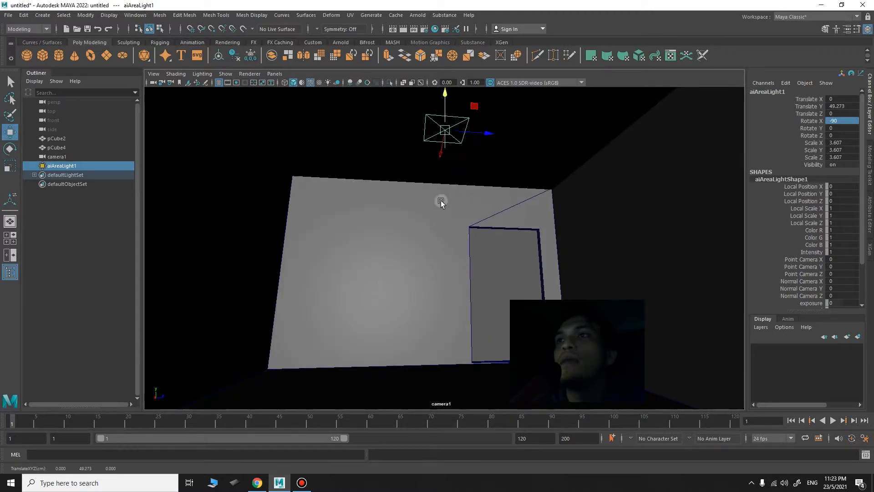
pyautogui.keyDown('alt'); pyautogui.moveTo(441, 199); pyautogui.dragTo(465, 273); pyautogui.keyUp('alt')
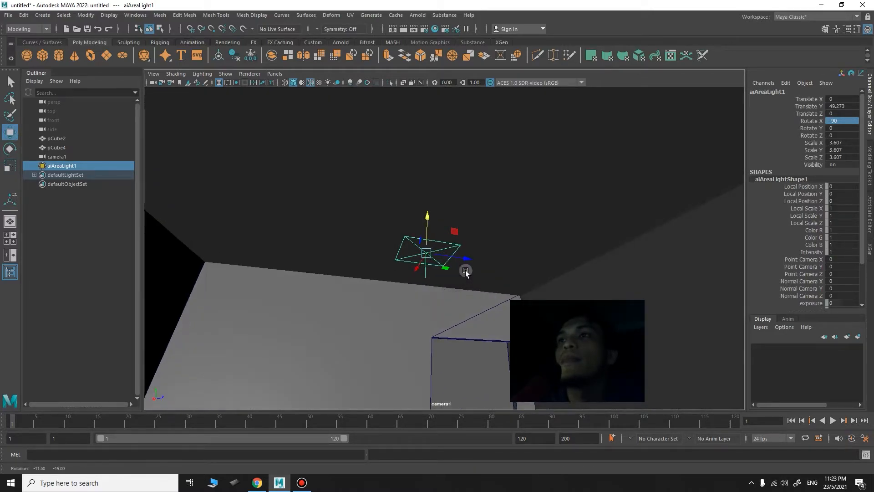
pyautogui.moveTo(428, 221); pyautogui.dragTo(449, 163)
# Step: Reframe camera1 on the doorway corner with the area light in view and display the resolution gate
pyautogui.keyDown('alt'); pyautogui.moveTo(504, 236); pyautogui.dragTo(477, 236, button='right'); pyautogui.keyUp('alt')
pyautogui.keyDown('alt'); pyautogui.moveTo(452, 238); pyautogui.dragTo(455, 258); pyautogui.keyUp('alt')
pyautogui.keyDown('alt'); pyautogui.moveTo(455, 258); pyautogui.dragTo(430, 186, button='middle'); pyautogui.keyUp('alt')
pyautogui.keyDown('alt'); pyautogui.moveTo(489, 207); pyautogui.dragTo(520, 208, button='right'); pyautogui.keyUp('alt')
pyautogui.keyDown('alt'); pyautogui.moveTo(519, 208); pyautogui.dragTo(528, 175, button='middle'); pyautogui.keyUp('alt')
pyautogui.moveTo(530, 177)
pyautogui.keyDown('alt'); pyautogui.mouseDown(button='right')
pyautogui.moveTo(496, 168)
pyautogui.moveTo(532, 179)
pyautogui.mouseUp(button='right'); pyautogui.keyUp('alt')
pyautogui.keyDown('alt'); pyautogui.moveTo(537, 180); pyautogui.dragTo(550, 177); pyautogui.keyUp('alt')
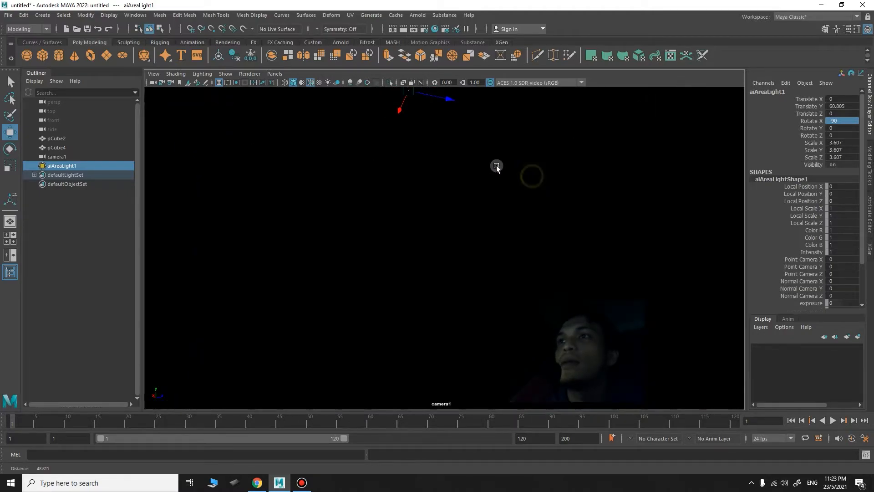
pyautogui.keyDown('alt'); pyautogui.moveTo(550, 177); pyautogui.dragTo(523, 189, button='right'); pyautogui.keyUp('alt')
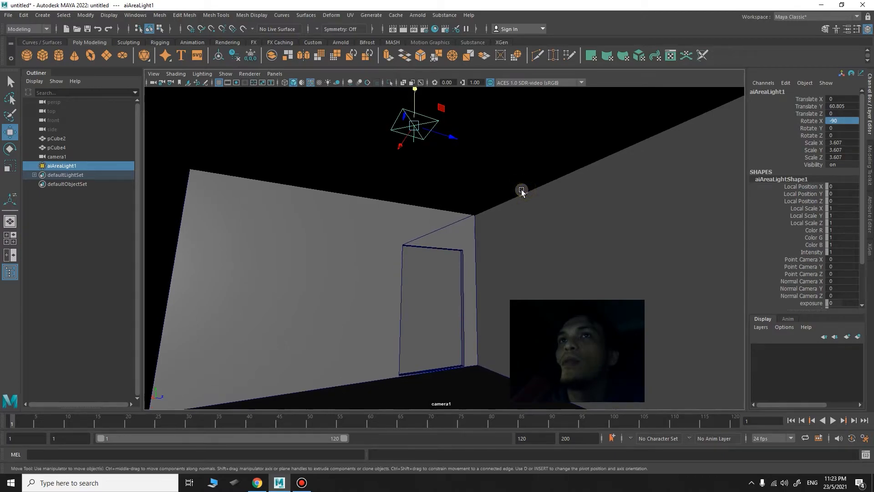
pyautogui.click(236, 84)
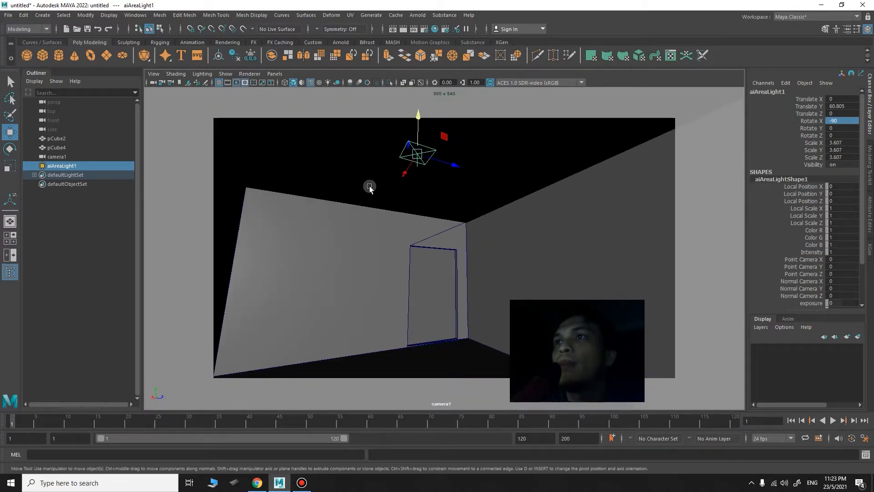
pyautogui.keyDown('alt'); pyautogui.moveTo(370, 186); pyautogui.dragTo(419, 221); pyautogui.keyUp('alt')
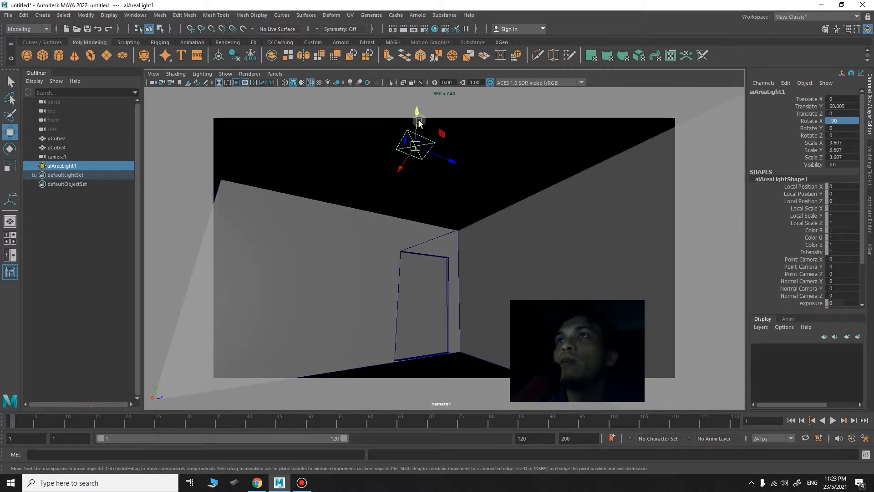
# Step: Open the Arnold RenderView, start rendering through camera1 and move the render window so the area light stays visible in the viewport
pyautogui.click(417, 15)
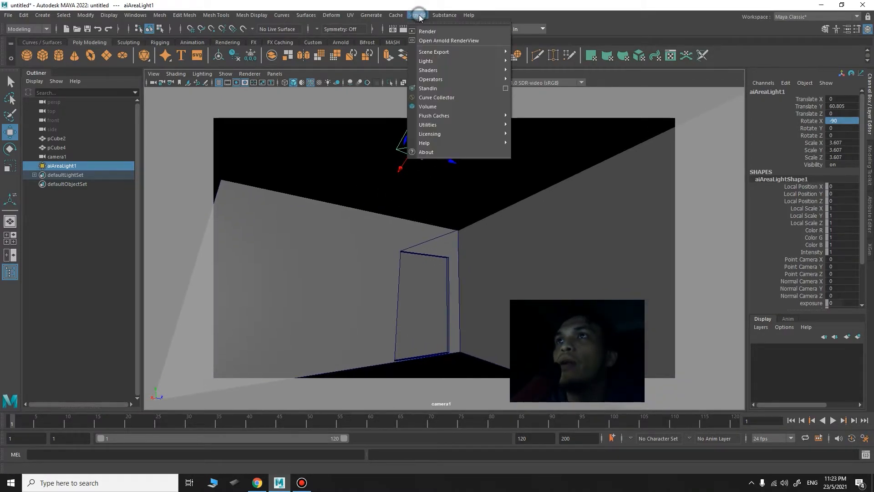
pyautogui.click(446, 41)
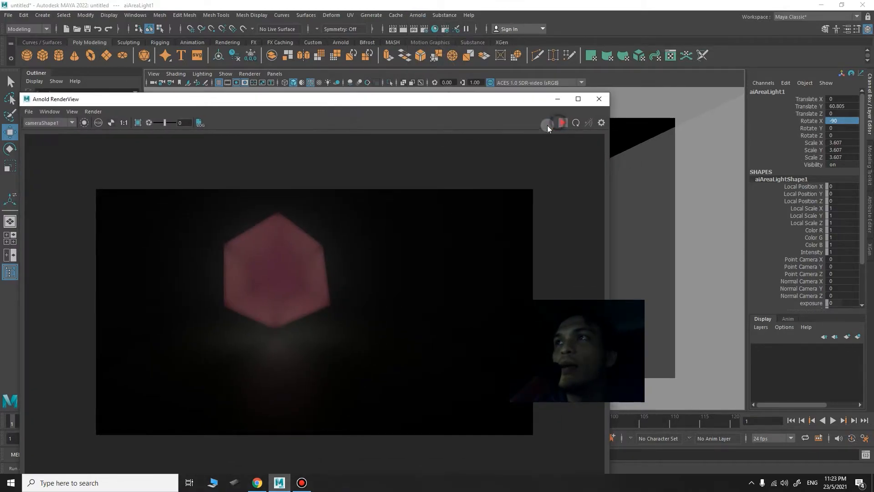
pyautogui.moveTo(304, 104); pyautogui.dragTo(294, 89)
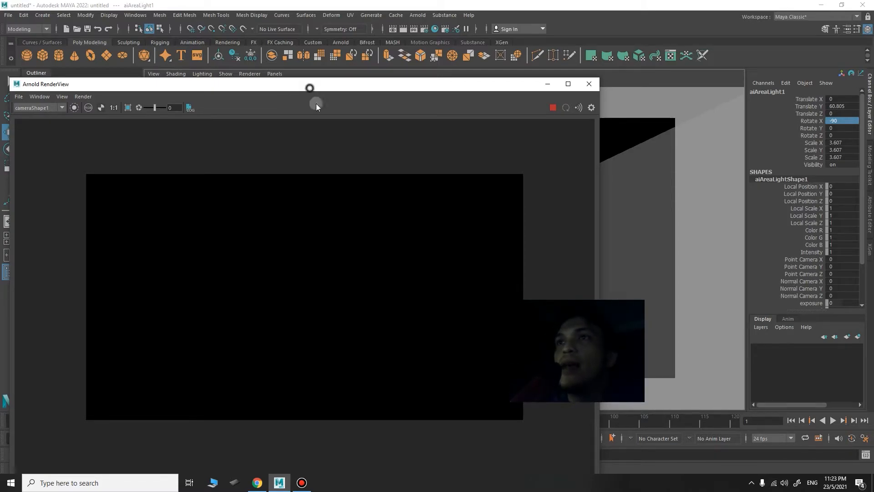
pyautogui.moveTo(309, 88); pyautogui.dragTo(370, 245)
# Step: Reselect the area light below the ceiling
pyautogui.click(187, 221)
pyautogui.click(64, 166)
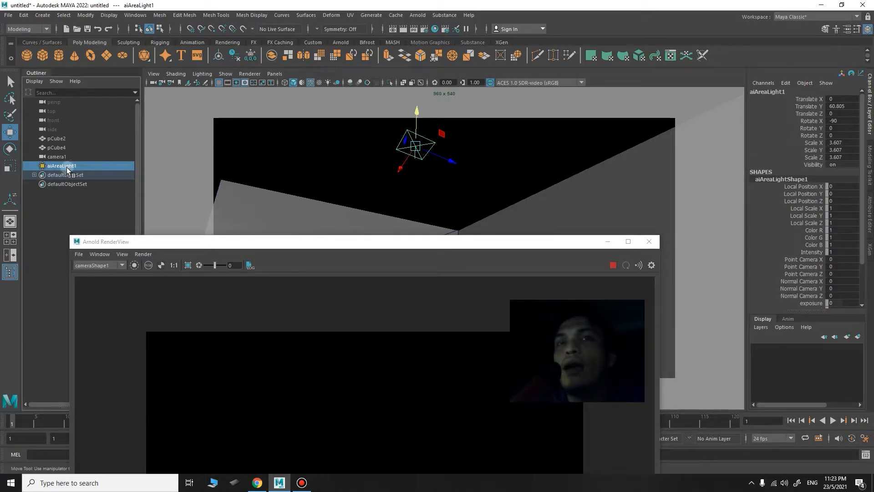
pyautogui.click(413, 169)
pyautogui.click(417, 153)
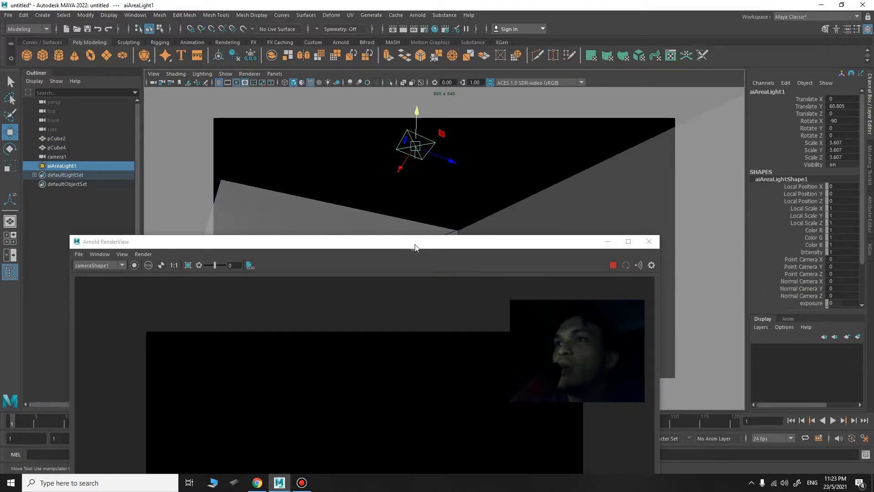
# Step: Show the area light's shape attributes in the Attribute Editor and move the render window clear of them
pyautogui.moveTo(415, 246); pyautogui.dragTo(389, 214)
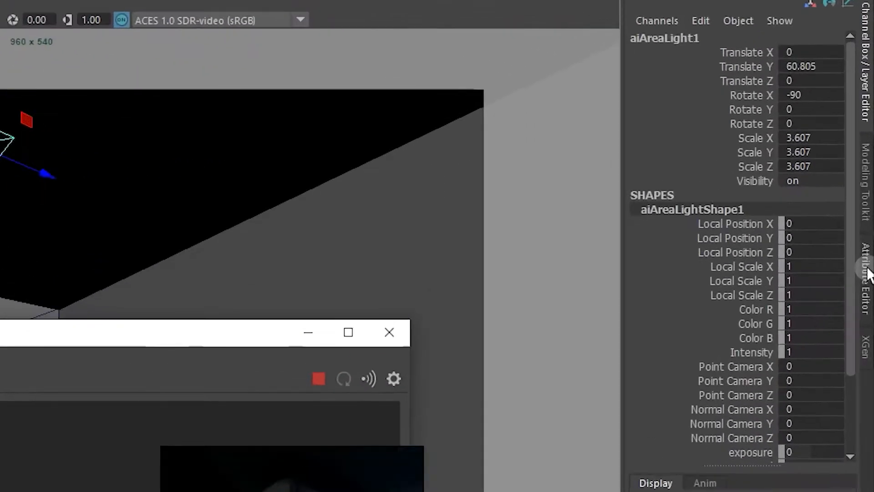
pyautogui.click(870, 213)
pyautogui.click(743, 115)
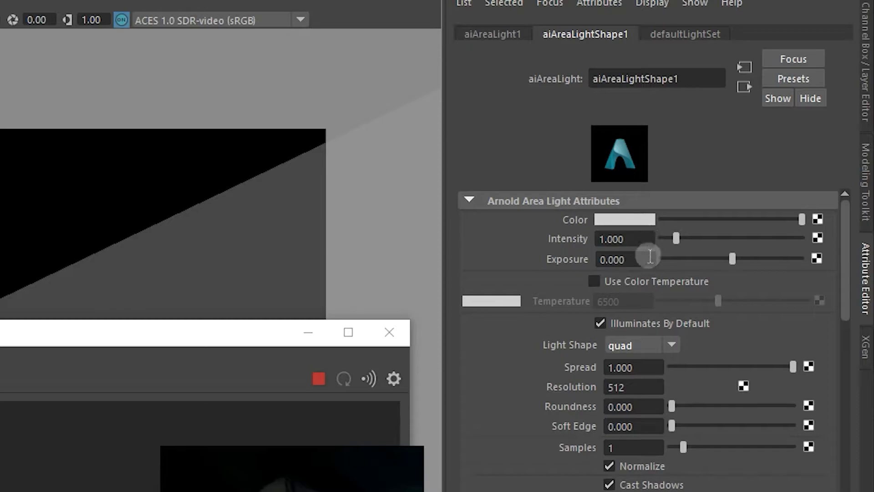
pyautogui.moveTo(54, 321); pyautogui.dragTo(0, 64)
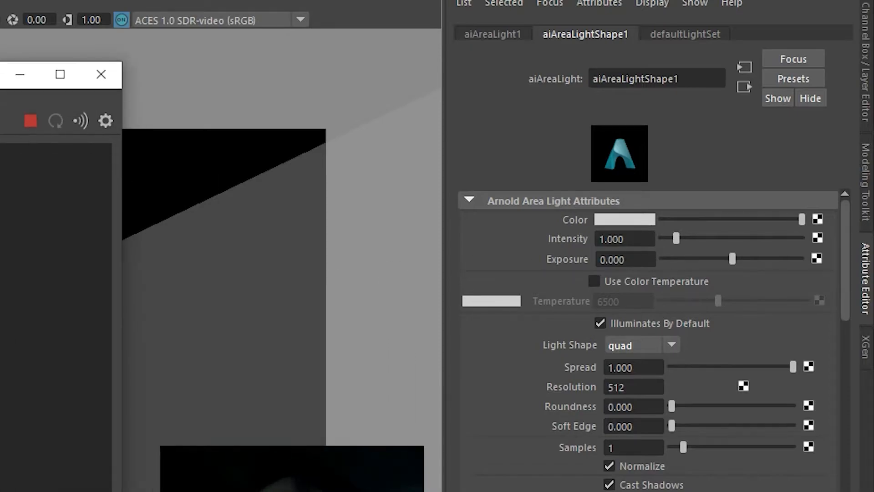
# Step: Raise the area light's exposure to about 4.8 and its intensity to about 8.4, keeping the render window in view
pyautogui.moveTo(758, 260); pyautogui.dragTo(794, 255)
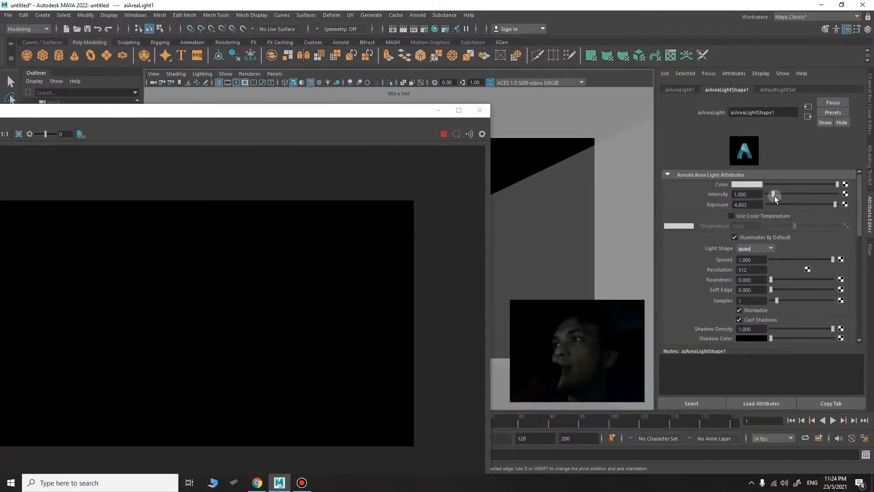
pyautogui.moveTo(774, 196); pyautogui.dragTo(827, 194)
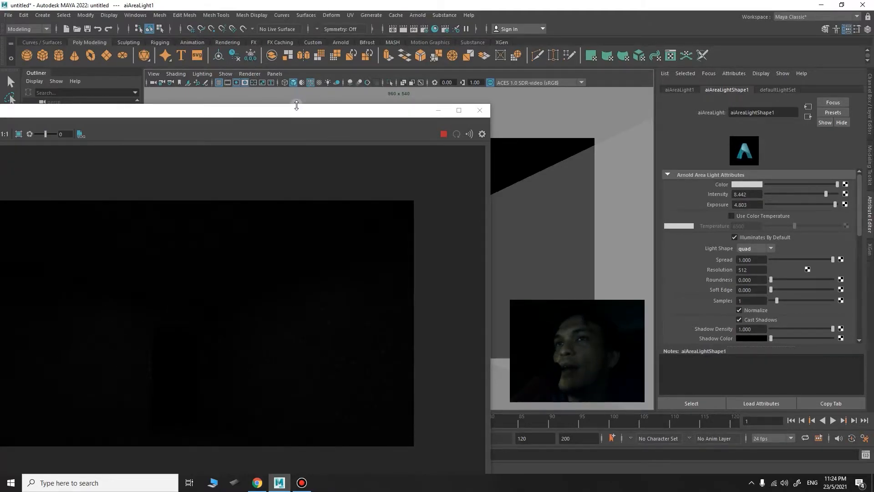
pyautogui.moveTo(270, 111); pyautogui.dragTo(357, 58)
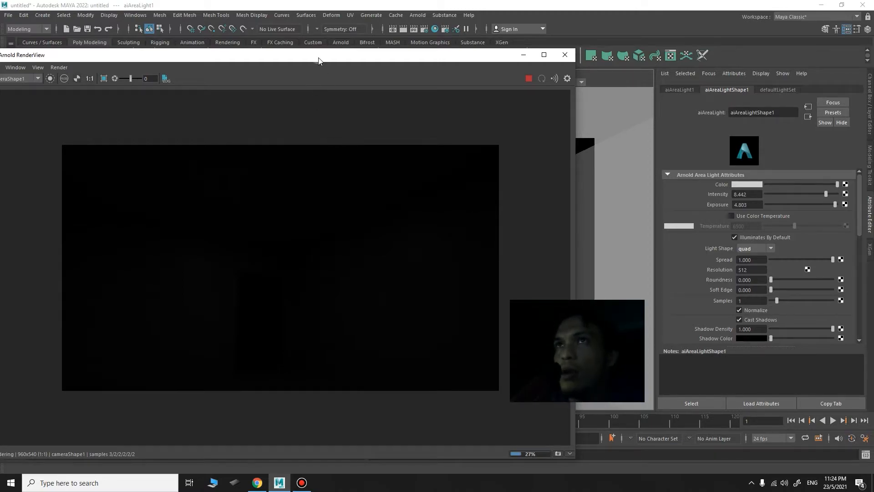
pyautogui.moveTo(322, 55); pyautogui.dragTo(357, 116)
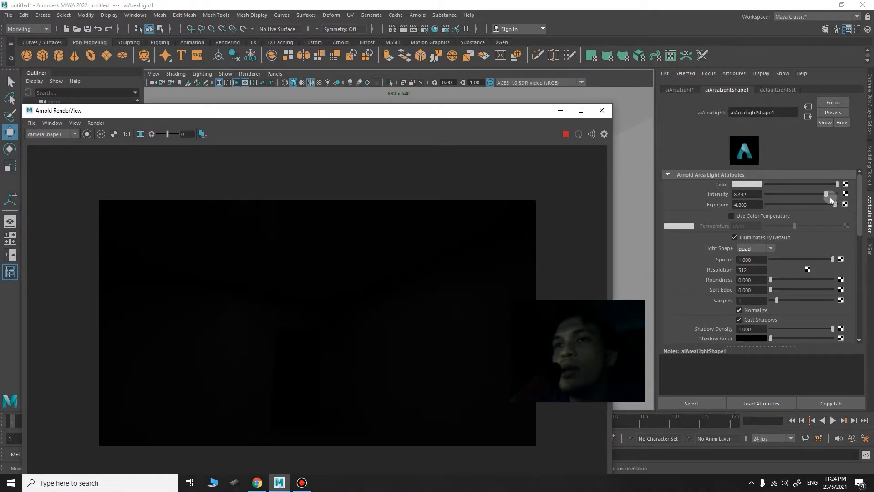
# Step: Set the area light's intensity to 12 and exposure to 7, and reposition the render window to see the whole image
pyautogui.click(759, 194)
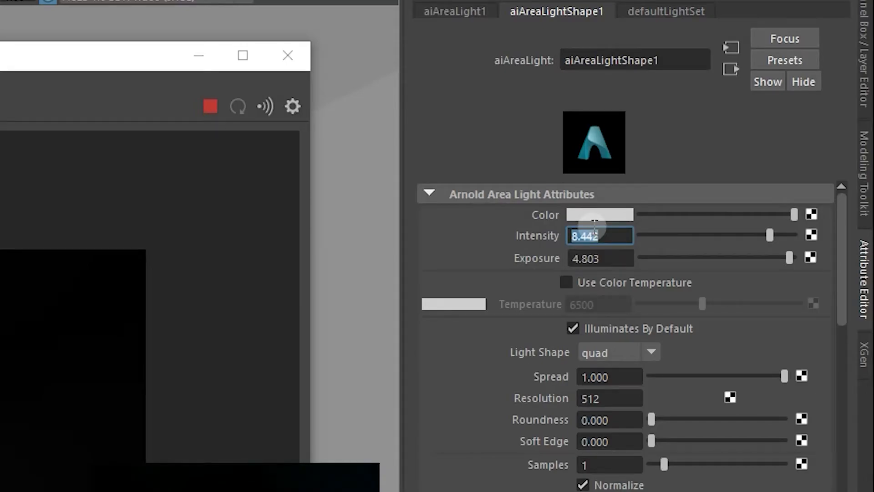
pyautogui.write('12')
pyautogui.press('Return')
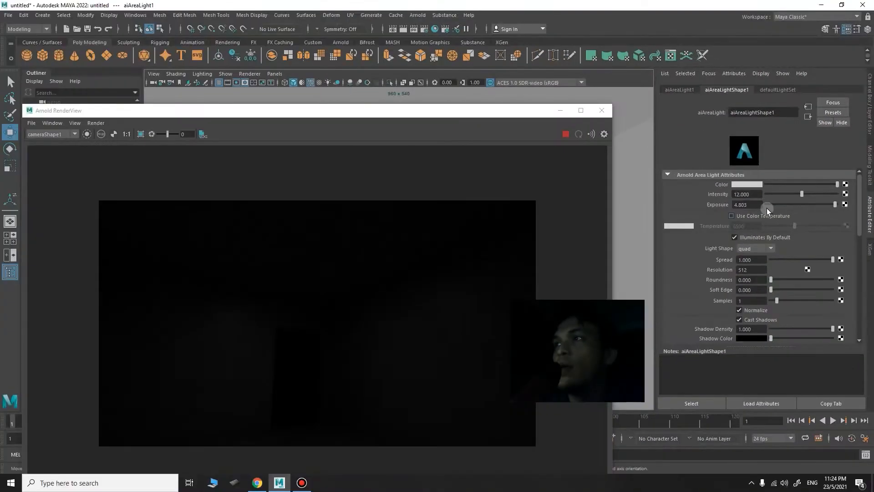
pyautogui.click(754, 205)
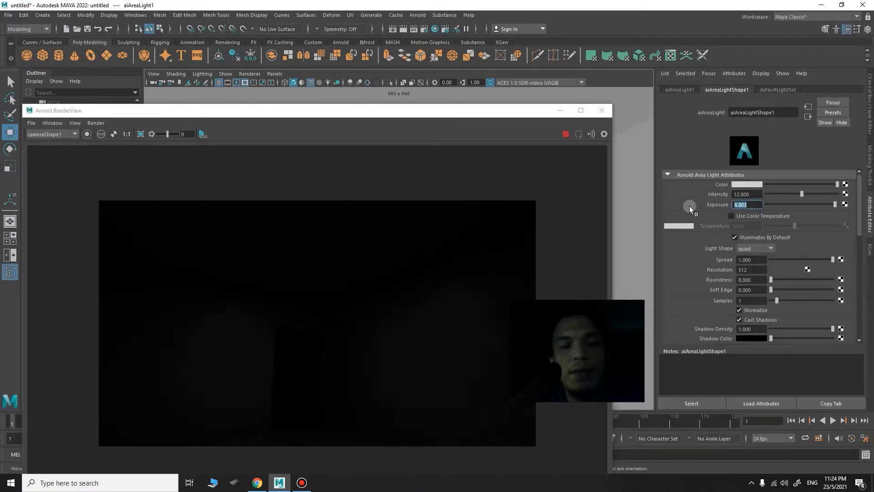
pyautogui.write('7')
pyautogui.press('Return')
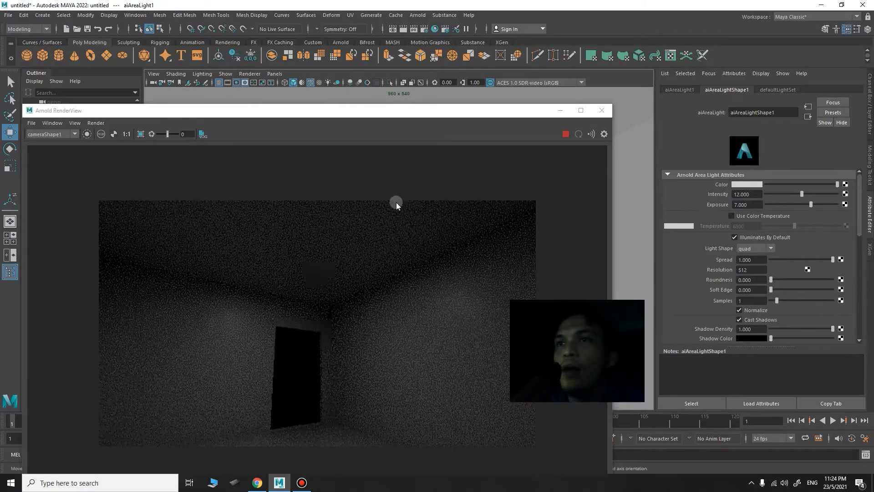
pyautogui.moveTo(392, 111); pyautogui.dragTo(417, 45)
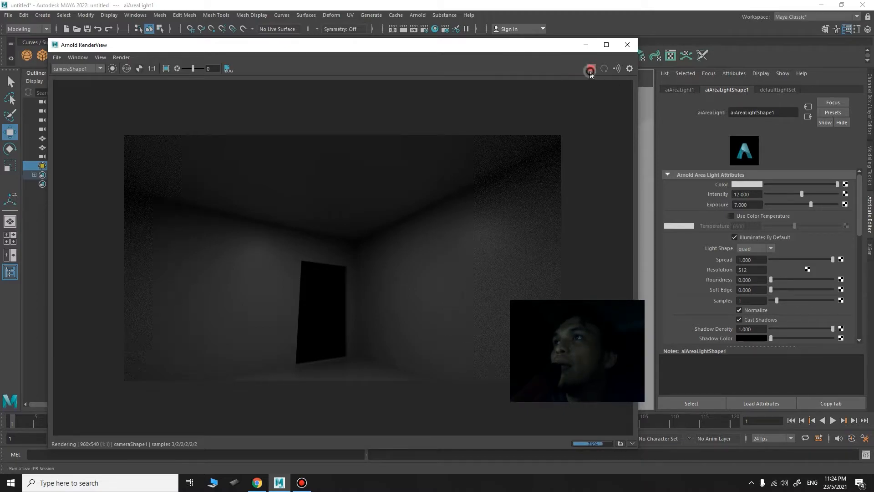
# Step: Minimize the render window, move the area light along X, and scale it into a long narrow strip about 25.8 on Y
pyautogui.click(586, 44)
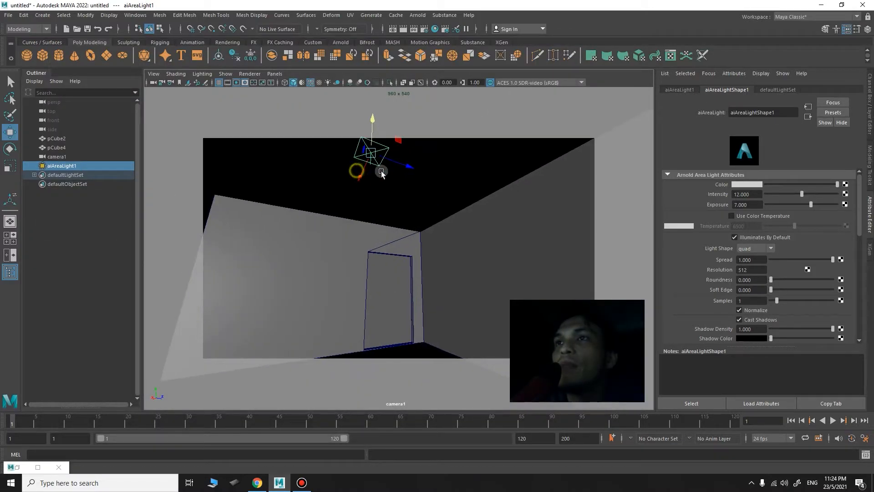
pyautogui.moveTo(382, 172); pyautogui.dragTo(359, 199)
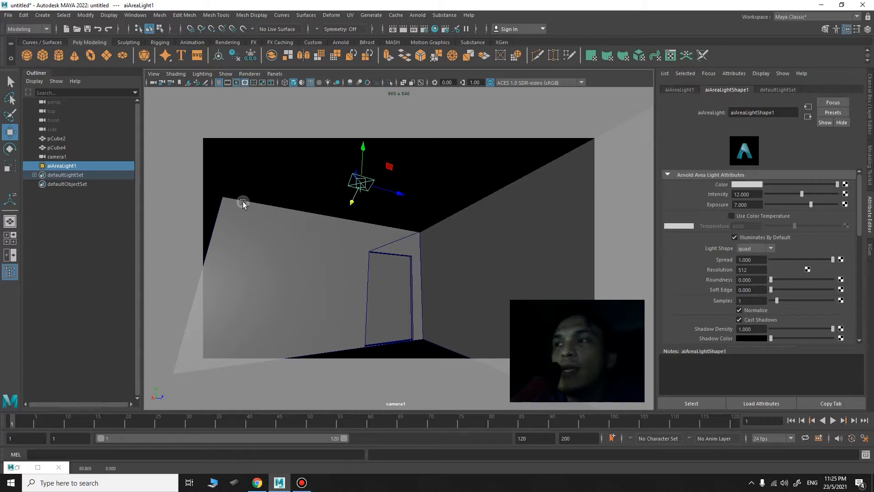
pyautogui.click(10, 170)
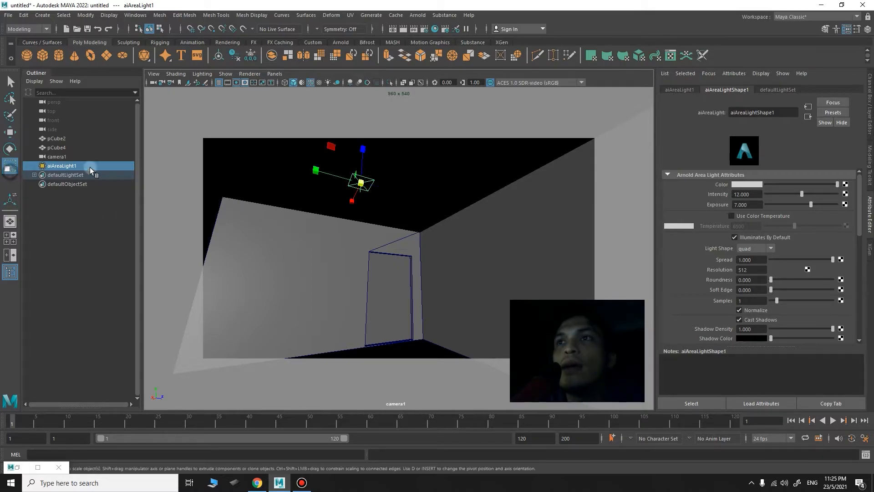
pyautogui.moveTo(316, 172); pyautogui.dragTo(363, 184)
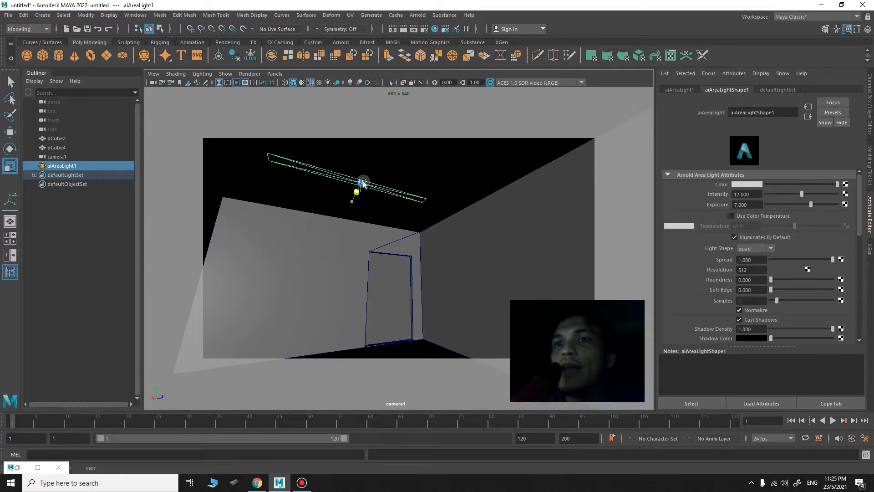
# Step: Restore the render window and rerun the camera1 render to check the strip light, stopping it after the check
pyautogui.click(18, 467)
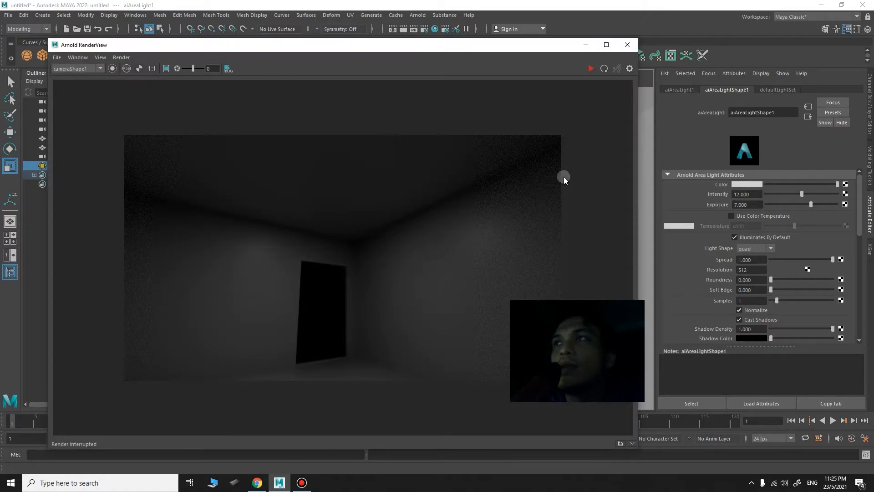
pyautogui.click(591, 70)
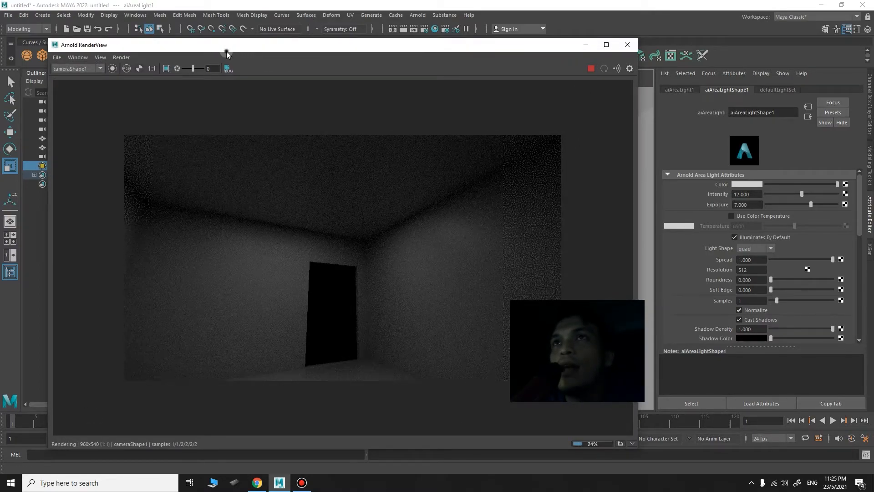
pyautogui.moveTo(226, 51); pyautogui.dragTo(600, 84)
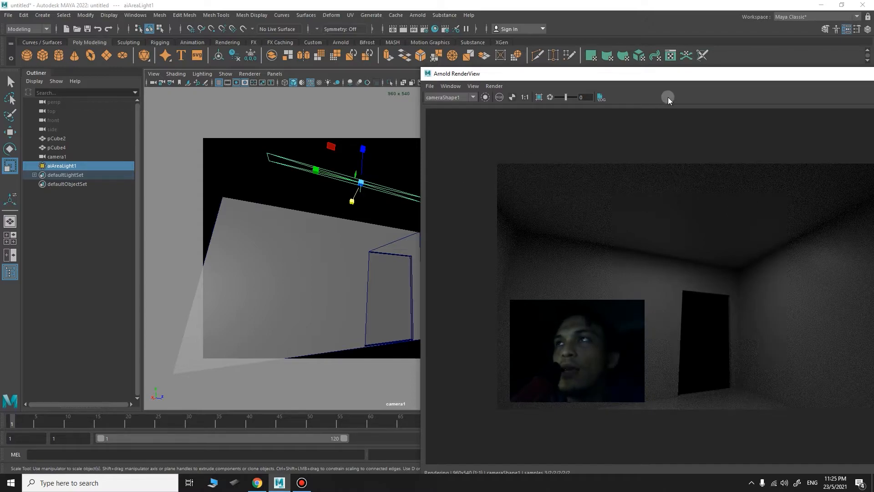
pyautogui.moveTo(702, 78); pyautogui.dragTo(387, 85)
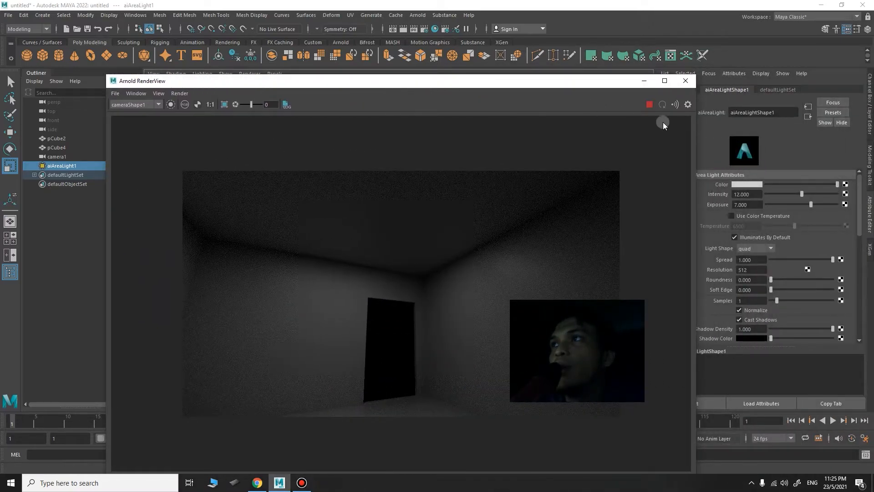
pyautogui.click(645, 105)
# Step: Reselect the strip-shaped area light and set its Camera visibility to 1
pyautogui.moveTo(595, 81); pyautogui.dragTo(355, 307)
pyautogui.click(57, 197)
pyautogui.click(59, 167)
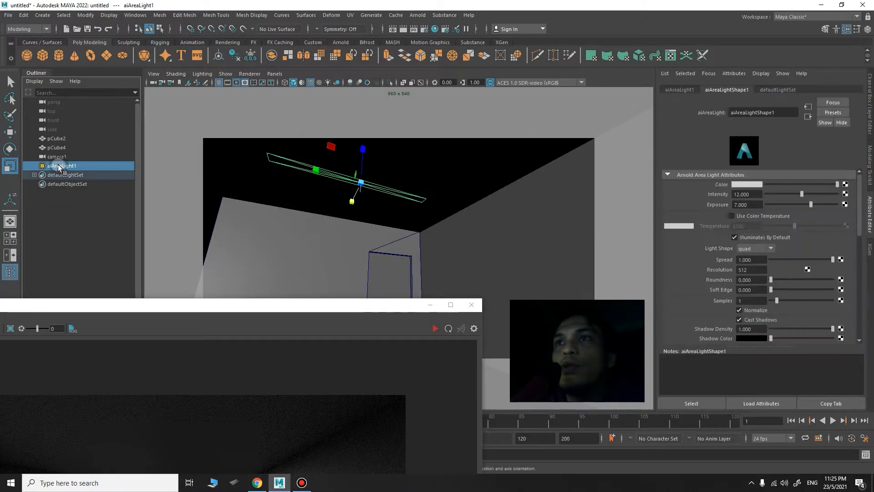
pyautogui.click(396, 268)
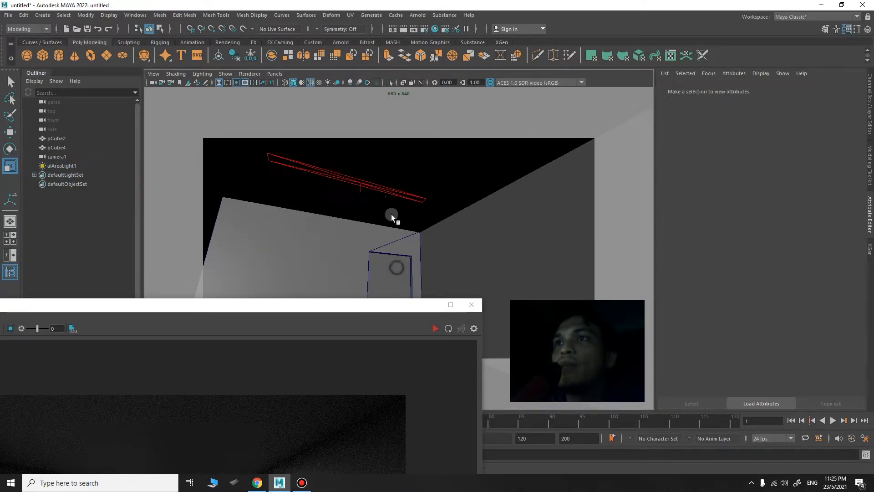
pyautogui.click(391, 192)
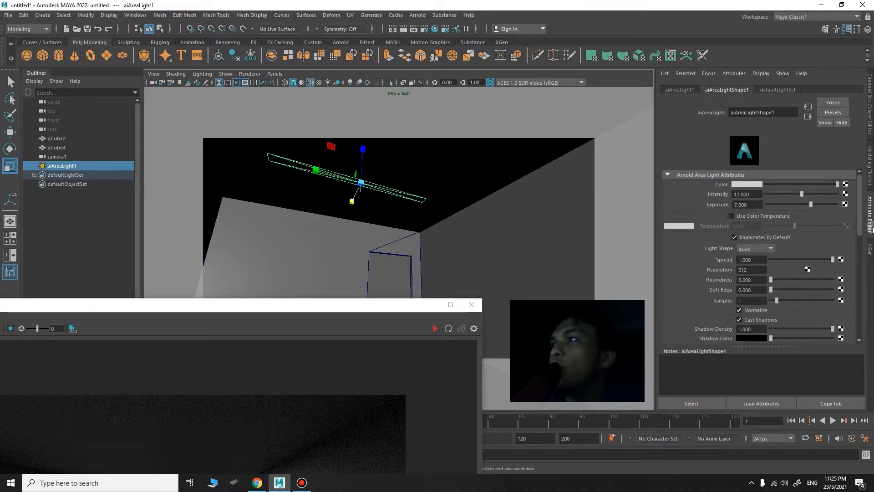
pyautogui.click(871, 227)
pyautogui.click(871, 226)
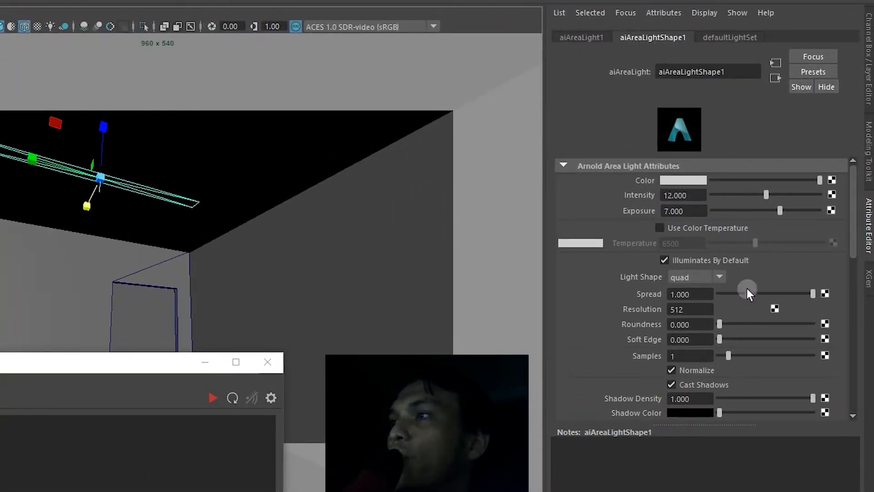
pyautogui.scroll(-2, 746, 288)
pyautogui.scroll(-5, 720, 252)
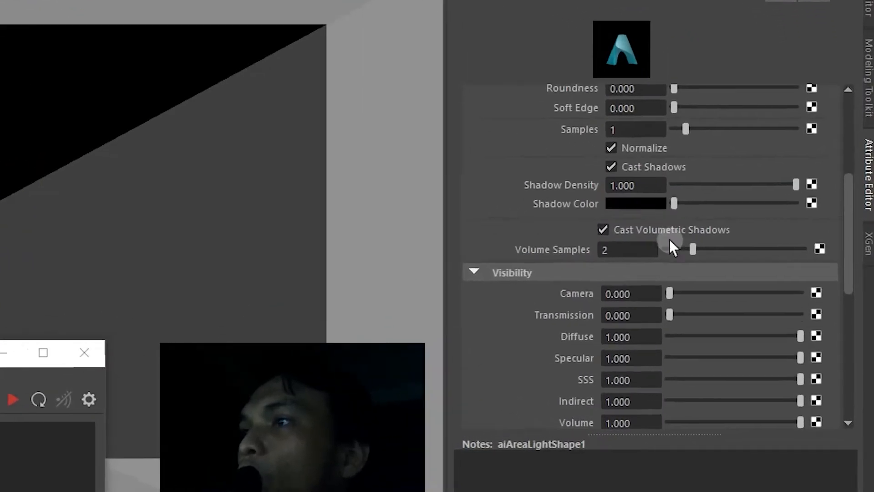
pyautogui.scroll(-3, 456, 253)
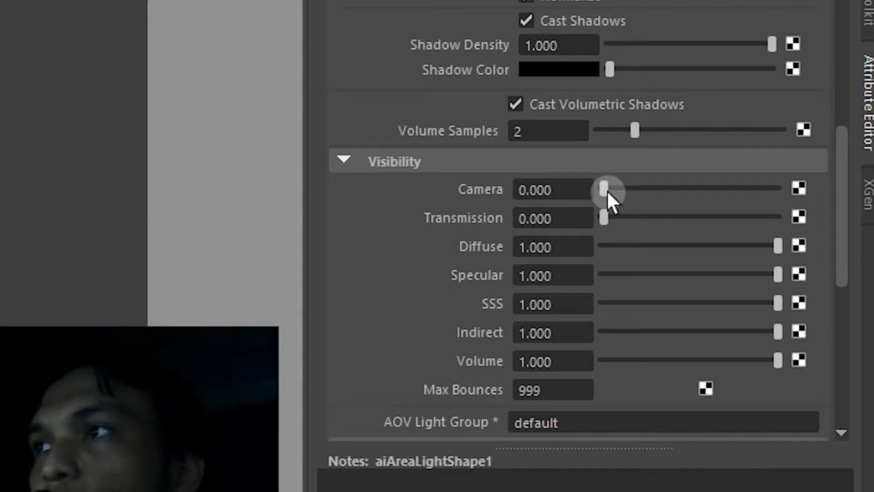
pyautogui.moveTo(608, 190); pyautogui.dragTo(797, 191)
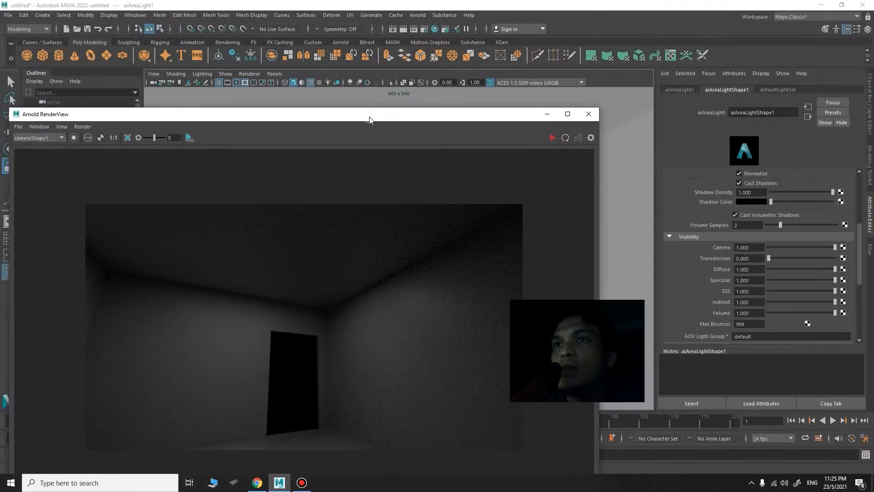
# Step: Restart the render through camera1 and place the render window beside the strip light in the viewport
pyautogui.click(551, 138)
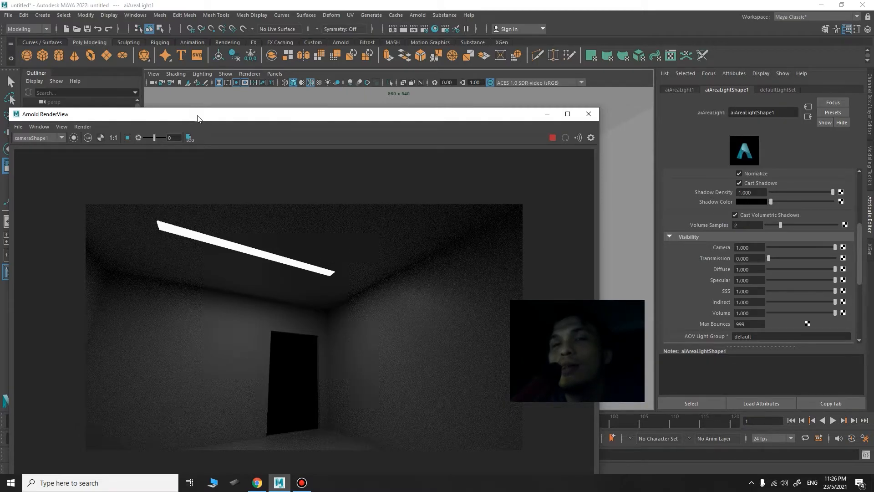
pyautogui.moveTo(198, 118); pyautogui.dragTo(611, 58)
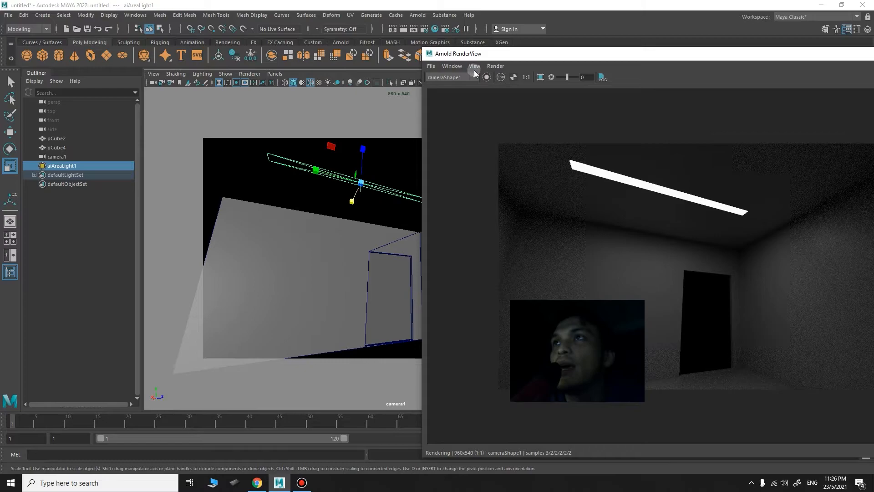
pyautogui.moveTo(478, 53); pyautogui.dragTo(519, 54)
# Step: Scale the strip light down to about 1.2 on X and 22.4 on Y, and bring the full render into view
pyautogui.moveTo(352, 201)
pyautogui.mouseDown()
pyautogui.moveTo(266, 290)
pyautogui.moveTo(319, 221)
pyautogui.moveTo(347, 199)
pyautogui.mouseUp()
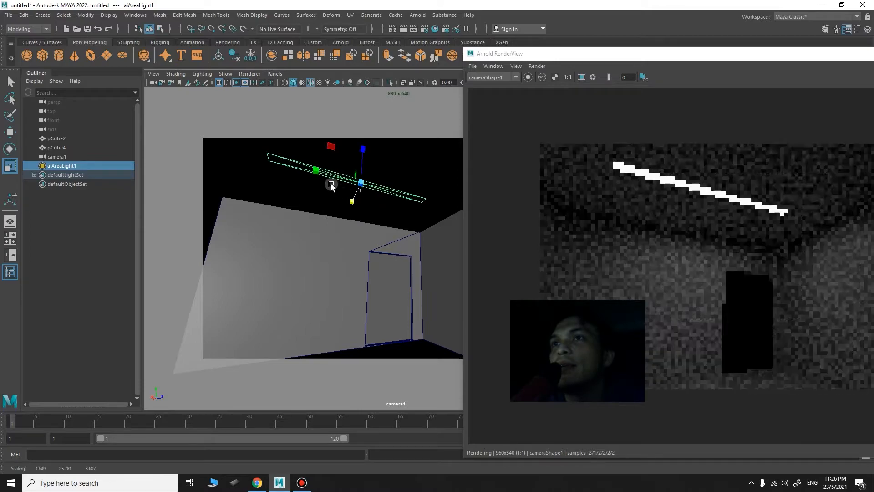
pyautogui.moveTo(318, 172); pyautogui.dragTo(351, 191)
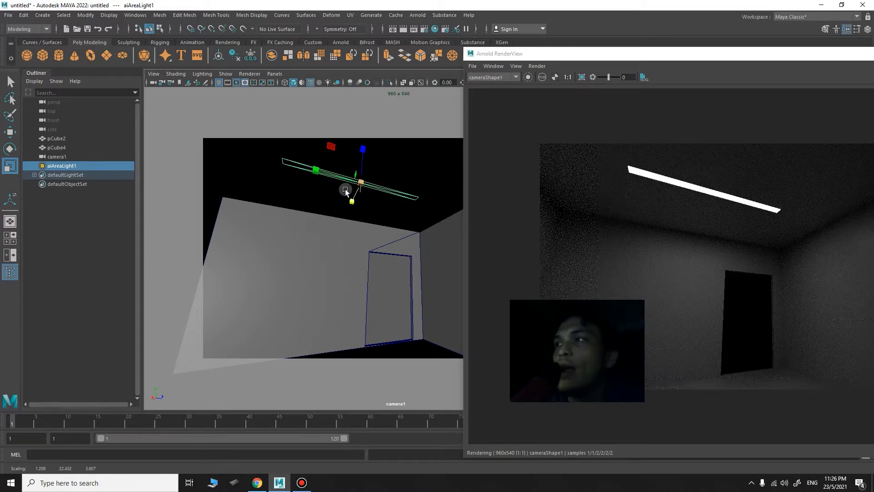
pyautogui.moveTo(648, 58); pyautogui.dragTo(358, 63)
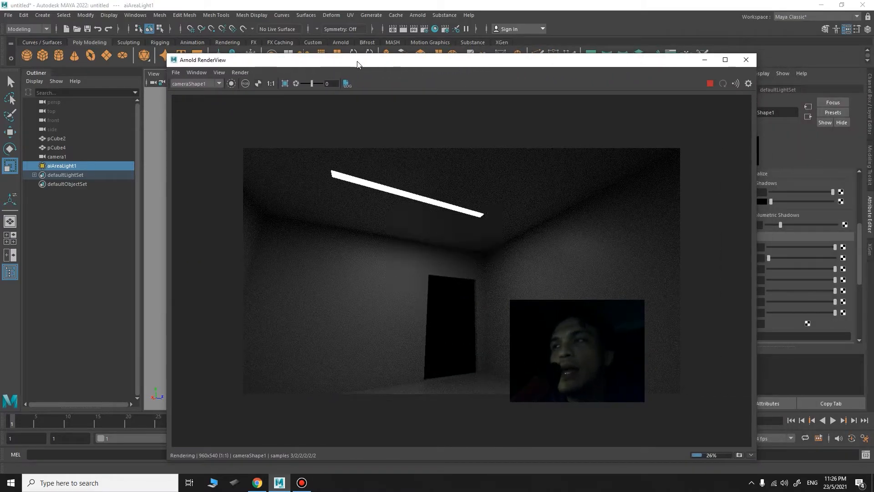
# Step: Clear the render window from the viewport and look briefly at the Render Settings
pyautogui.moveTo(618, 60); pyautogui.dragTo(500, 170)
pyautogui.moveTo(500, 202)
pyautogui.mouseDown()
pyautogui.moveTo(547, 306)
pyautogui.moveTo(757, 195)
pyautogui.moveTo(486, 198)
pyautogui.moveTo(494, 202)
pyautogui.mouseUp()
pyautogui.click(590, 201)
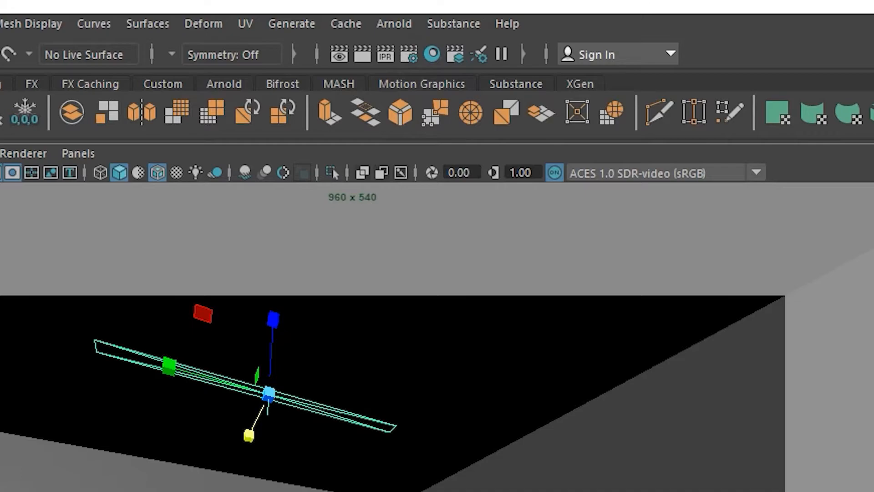
pyautogui.moveTo(293, 491); pyautogui.dragTo(278, 215)
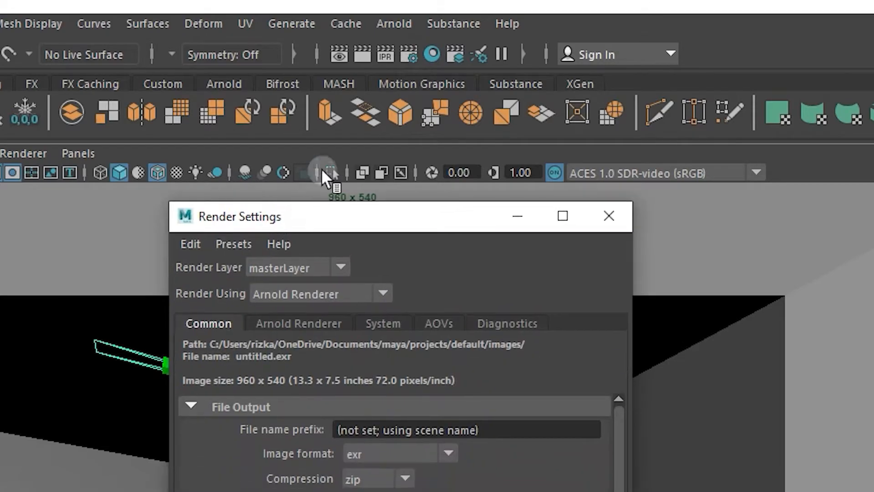
pyautogui.click(610, 217)
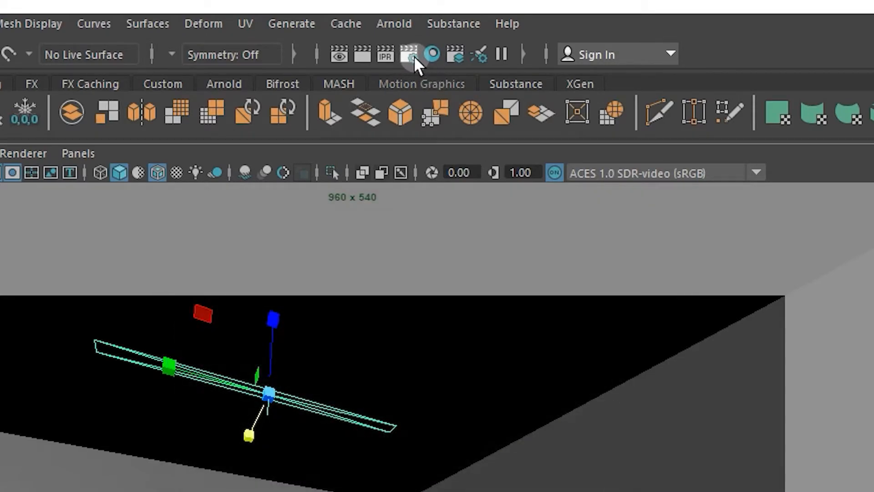
# Step: Create an aiAtmosphereVolume as the Atmosphere in the Arnold Renderer environment render settings
pyautogui.click(415, 58)
pyautogui.moveTo(408, 229); pyautogui.dragTo(362, 171)
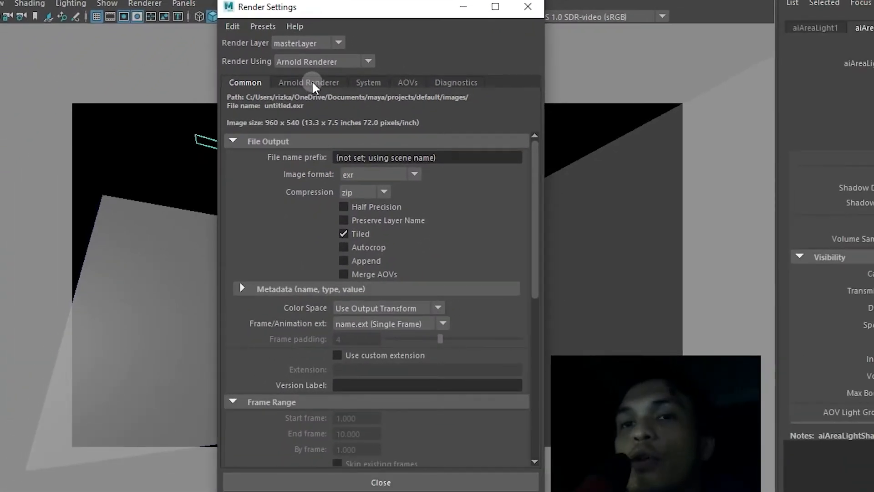
pyautogui.click(313, 87)
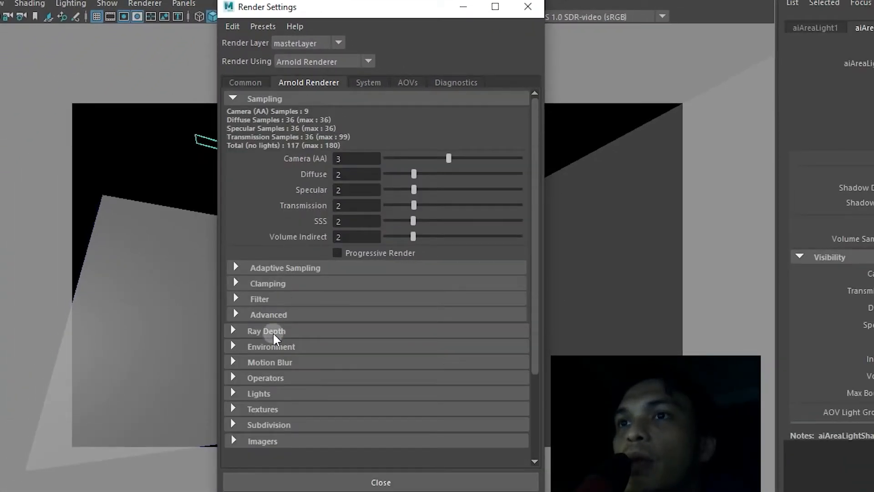
pyautogui.click(271, 346)
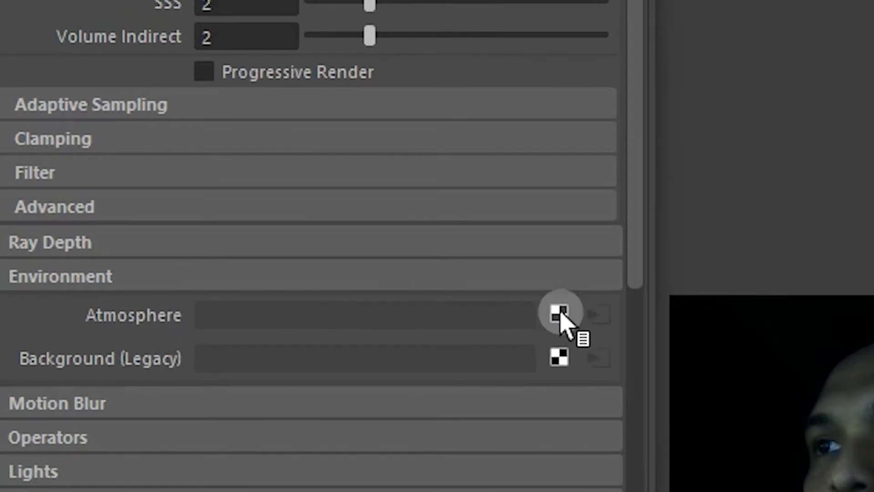
pyautogui.click(560, 313)
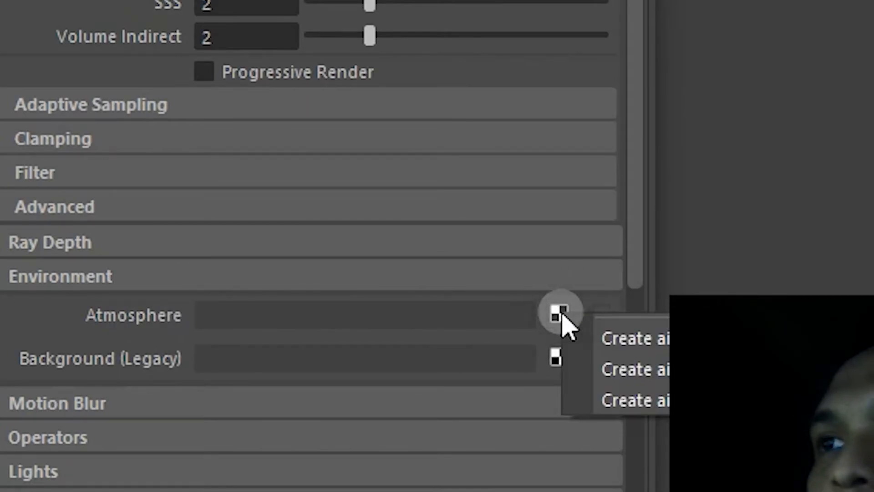
pyautogui.click(655, 347)
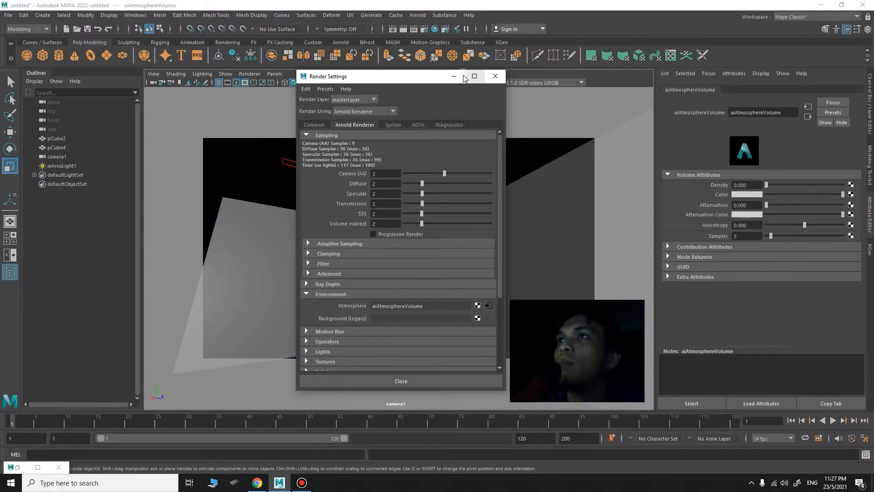
pyautogui.click(455, 78)
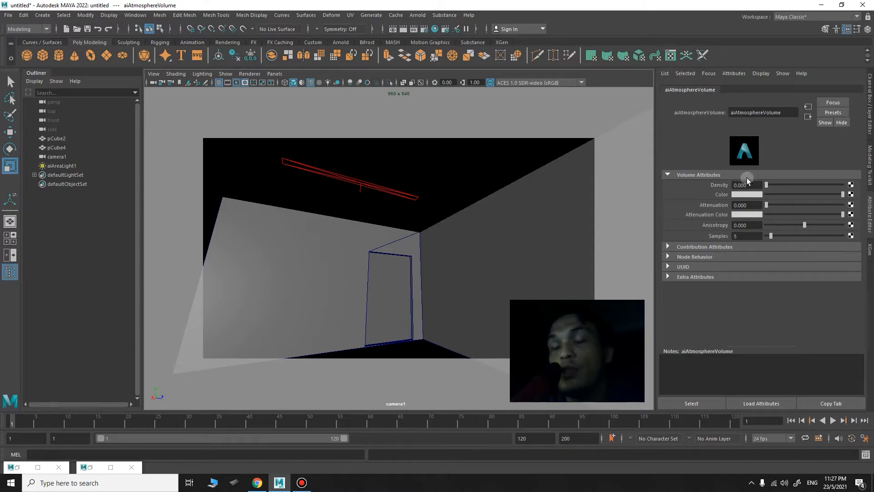
# Step: Bring back the atmosphere volume's attributes from the Render Settings and set its Density to 0.05
pyautogui.click(446, 253)
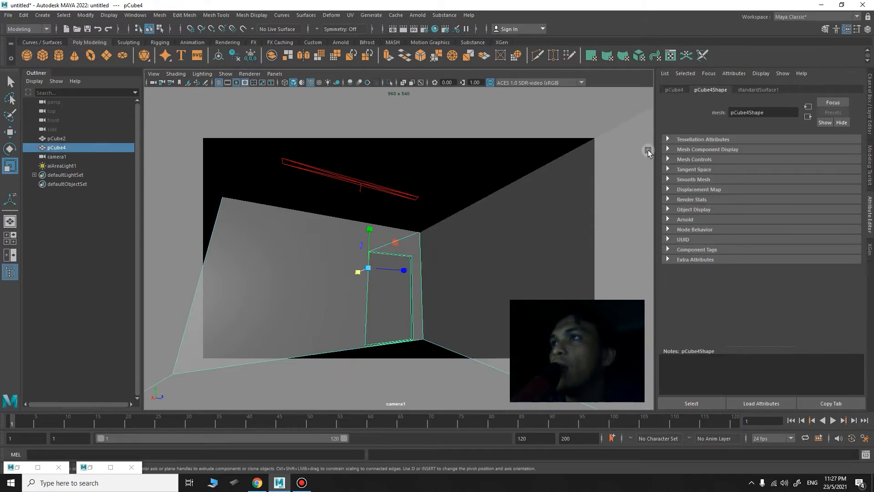
pyautogui.click(448, 289)
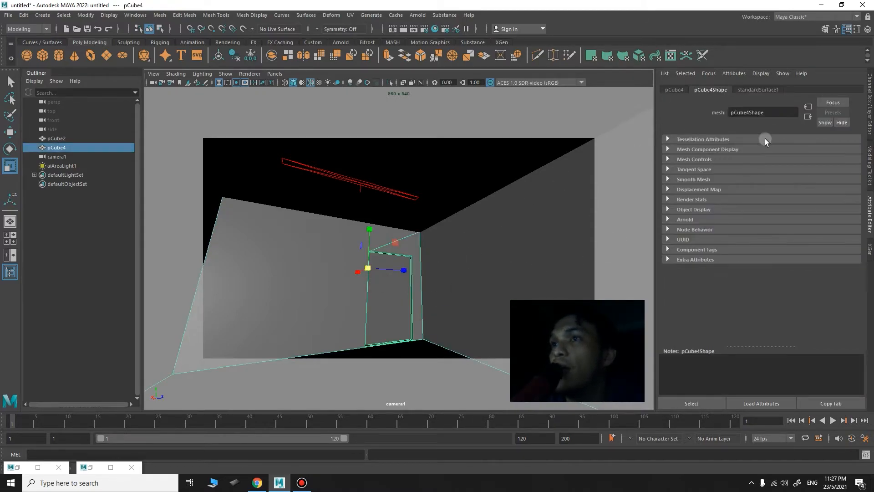
pyautogui.click(90, 468)
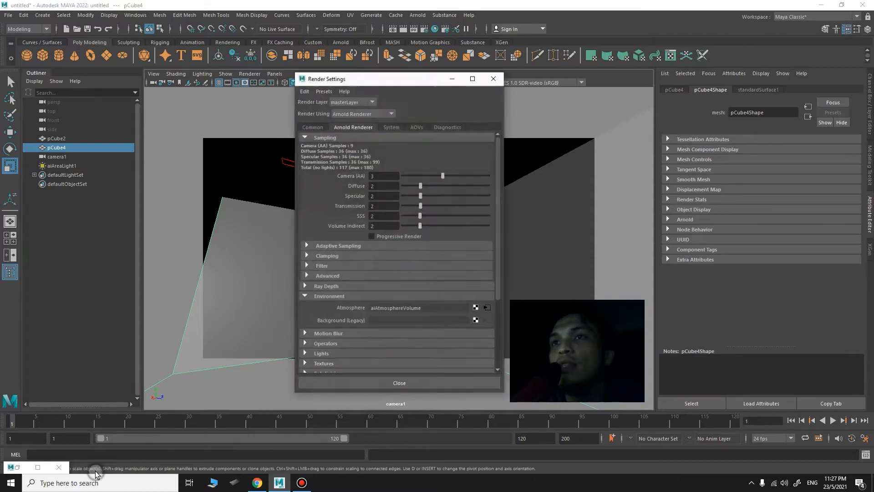
pyautogui.moveTo(363, 77); pyautogui.dragTo(346, 76)
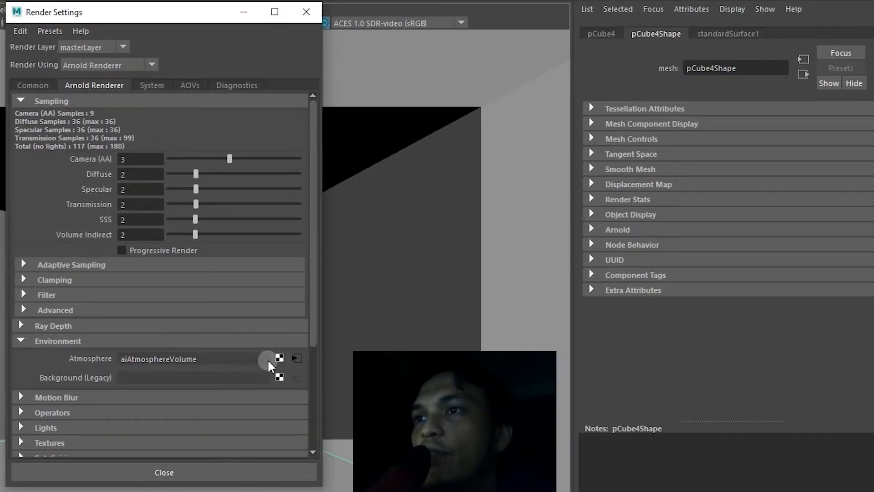
pyautogui.click(296, 359)
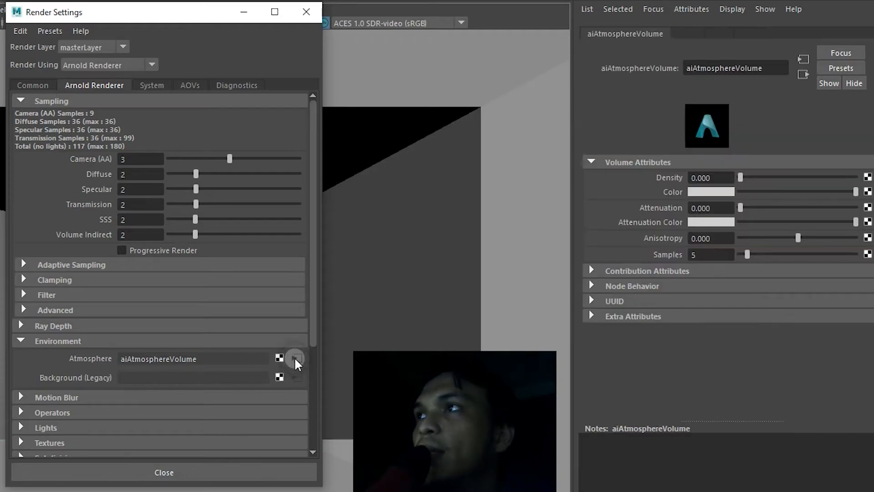
pyautogui.click(245, 13)
pyautogui.moveTo(711, 178); pyautogui.dragTo(702, 178)
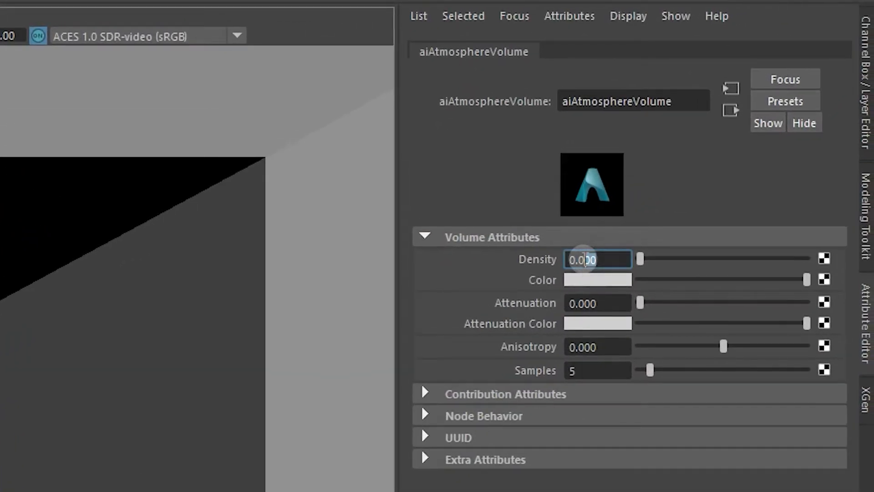
pyautogui.write('5')
pyautogui.press('Return')
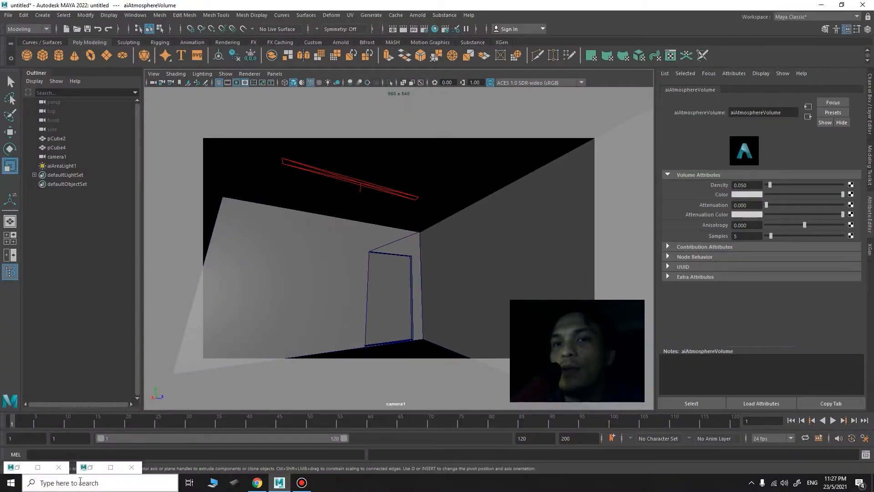
# Step: Close the Render Settings, bring back the Arnold RenderView and start rendering the foggy interior
pyautogui.click(91, 469)
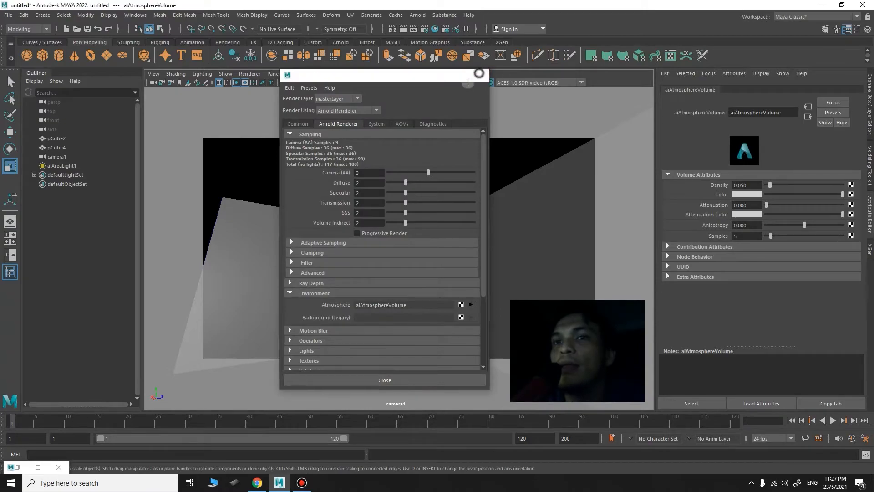
pyautogui.click(479, 76)
pyautogui.click(17, 467)
pyautogui.moveTo(467, 218); pyautogui.dragTo(458, 34)
pyautogui.click(572, 59)
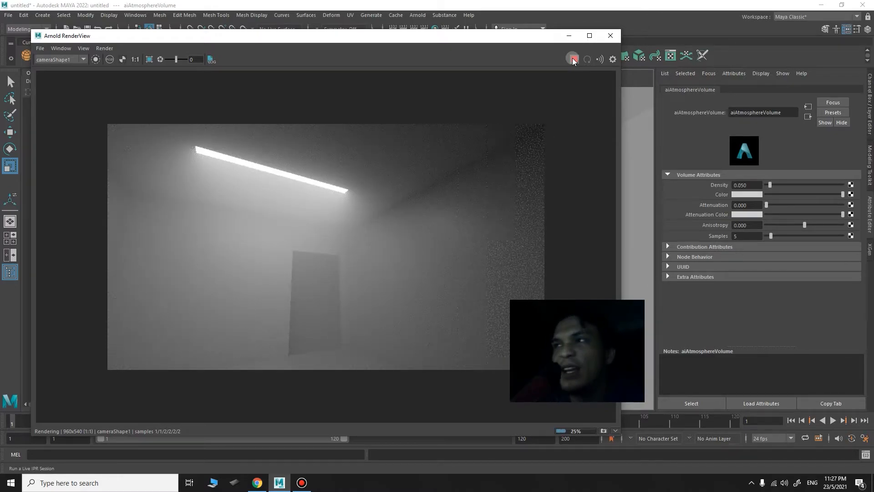
# Step: Lower the atmosphere volume's Density to 0.03, let the render refresh and stop it
pyautogui.click(747, 185)
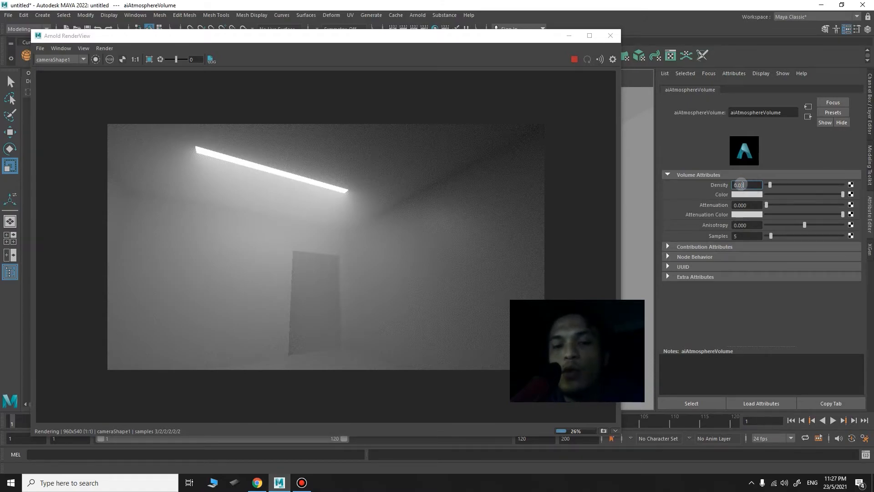
pyautogui.press('Return')
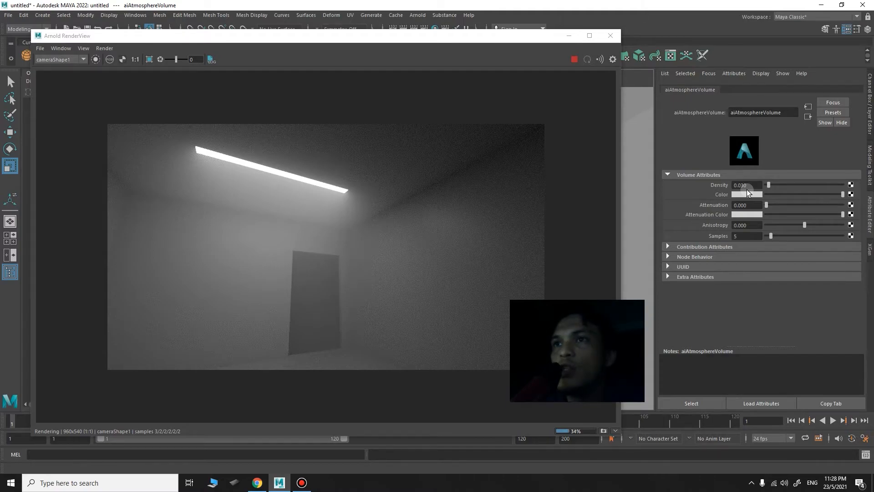
pyautogui.click(575, 59)
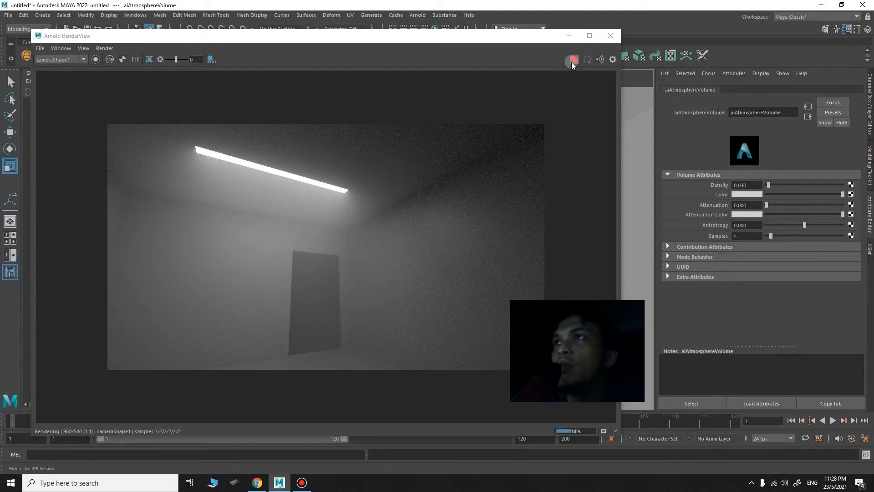
# Step: Select the strip area light, review its Arnold area light attributes and restart the render
pyautogui.moveTo(400, 35); pyautogui.dragTo(375, 172)
pyautogui.moveTo(370, 207); pyautogui.dragTo(371, 294)
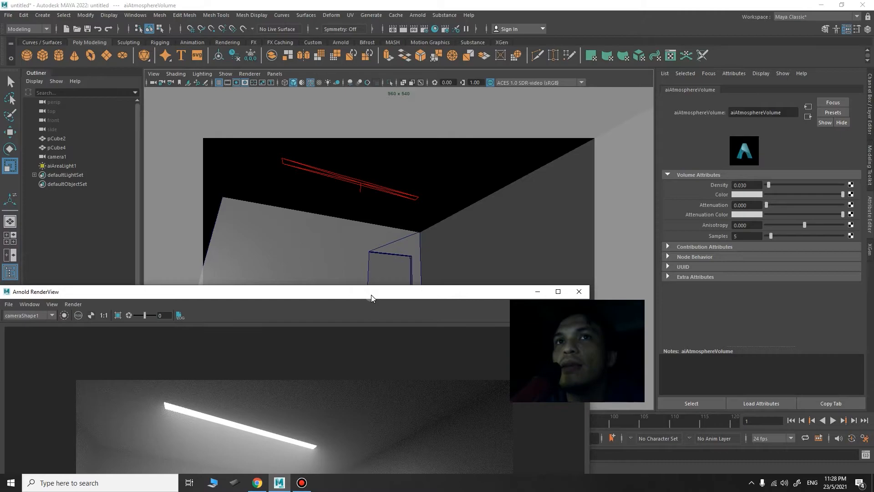
pyautogui.click(62, 166)
pyautogui.scroll(5, 785, 178)
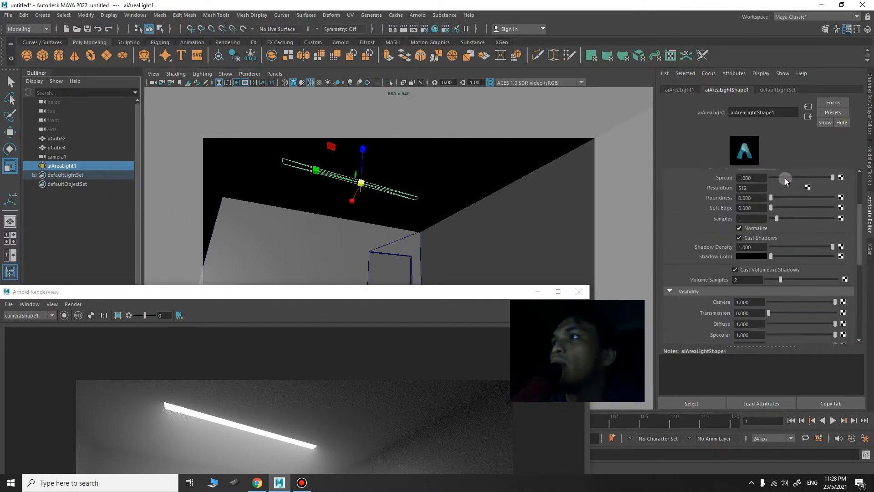
pyautogui.click(869, 217)
pyautogui.click(870, 222)
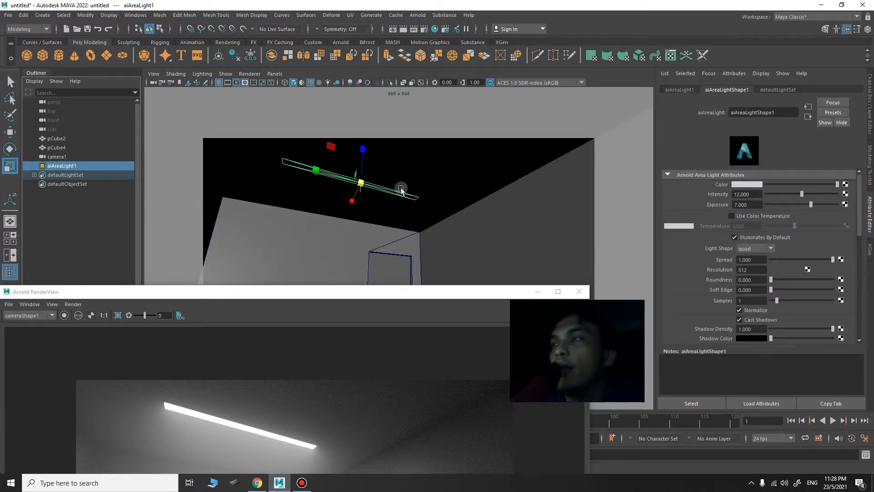
pyautogui.click(870, 223)
pyautogui.click(870, 223)
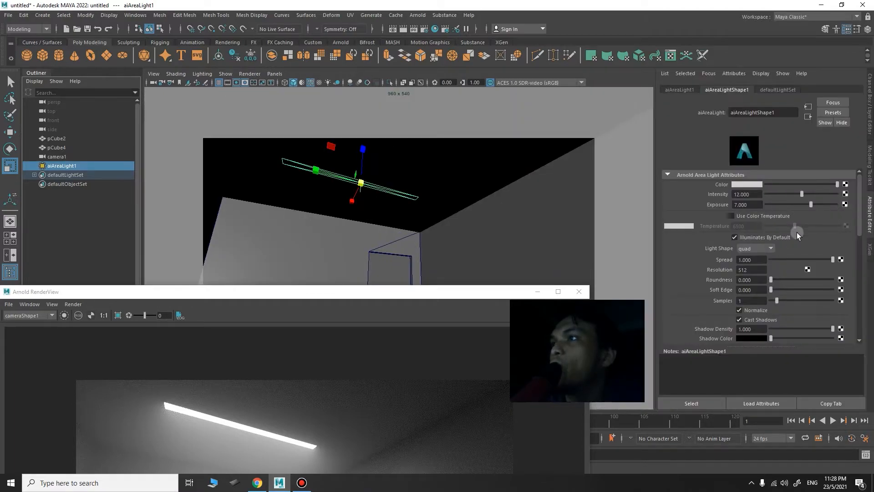
pyautogui.scroll(-2, 787, 235)
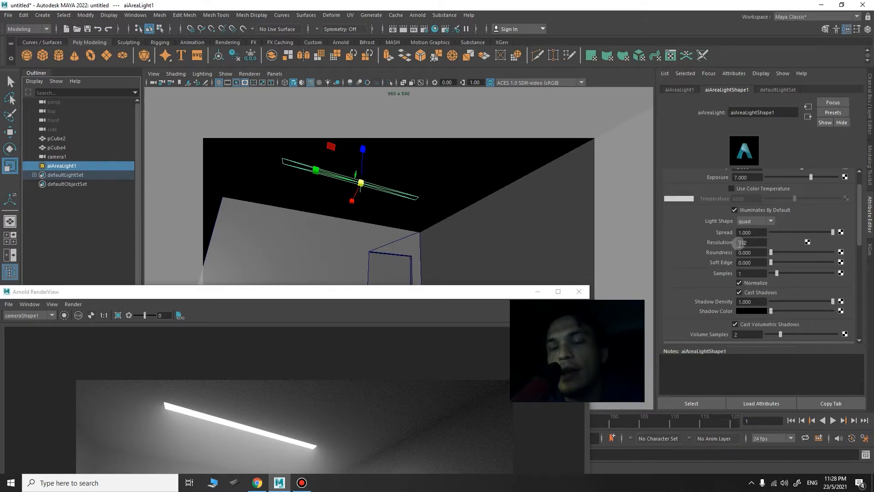
pyautogui.moveTo(428, 296); pyautogui.dragTo(454, 79)
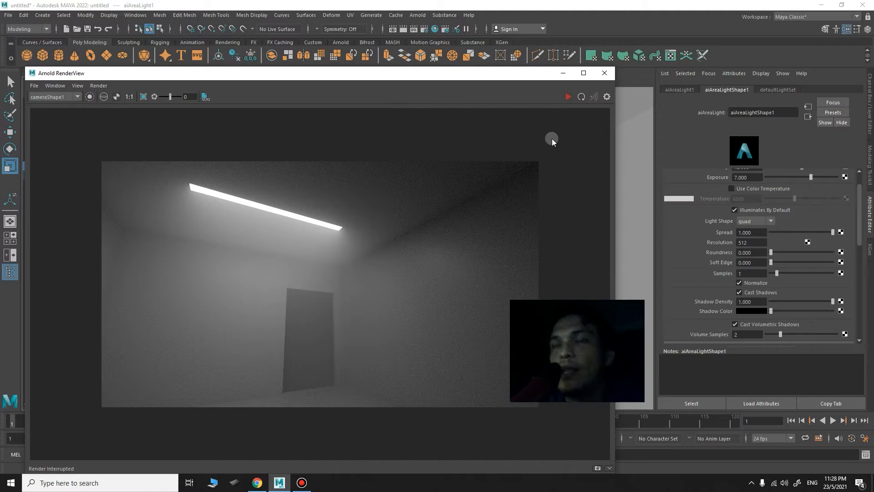
pyautogui.click(568, 97)
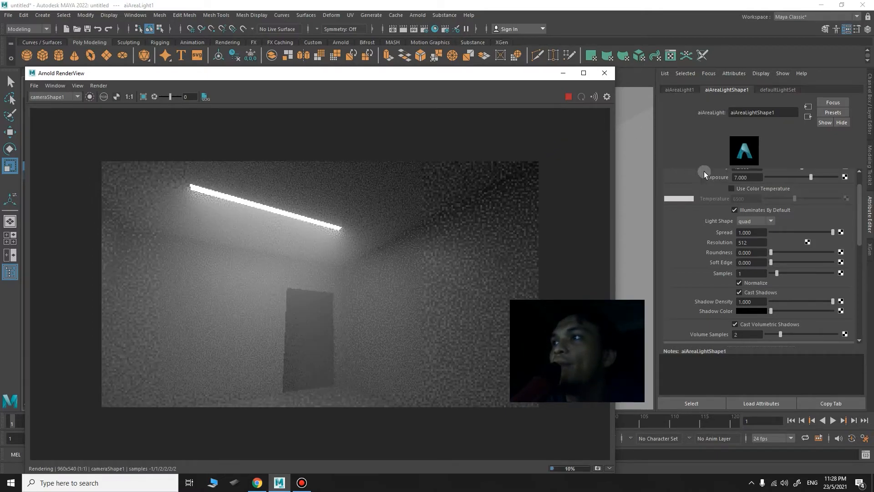
# Step: Set the strip light's Spread to about 0.224, Roundness 0.97, Intensity 9.662 and Exposure 6.625, check the render and stop it
pyautogui.moveTo(832, 236); pyautogui.dragTo(783, 228)
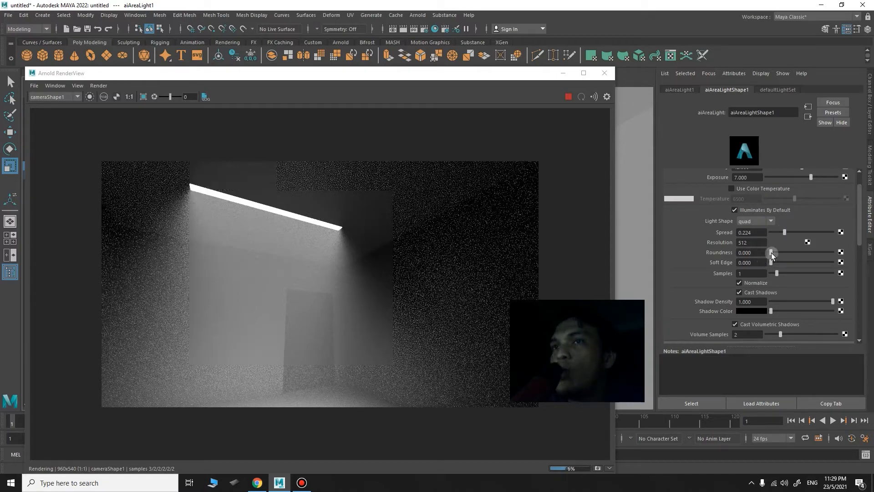
pyautogui.moveTo(772, 253); pyautogui.dragTo(829, 253)
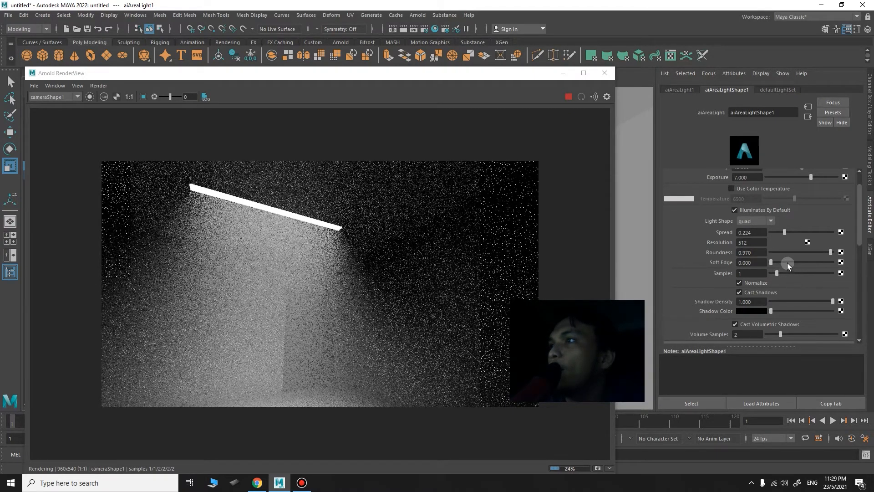
pyautogui.scroll(2, 790, 253)
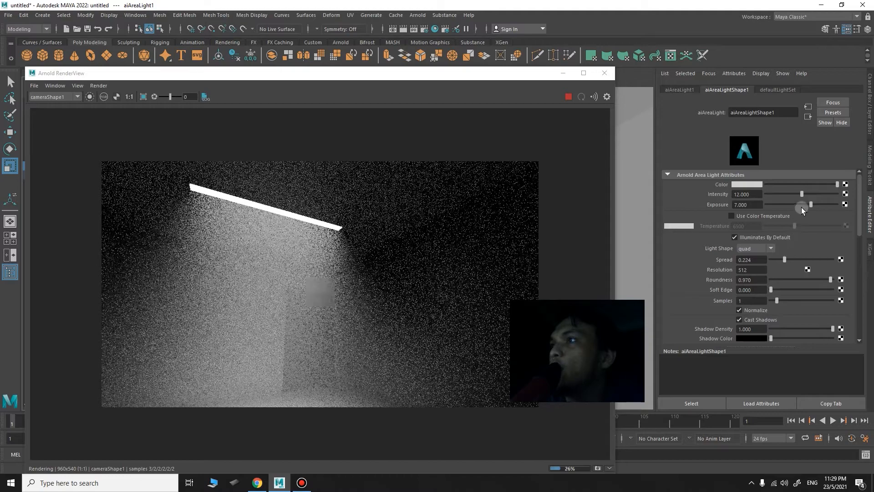
pyautogui.moveTo(810, 204)
pyautogui.mouseDown()
pyautogui.moveTo(785, 193)
pyautogui.moveTo(795, 195)
pyautogui.mouseUp()
pyautogui.scroll(2, 592, 187)
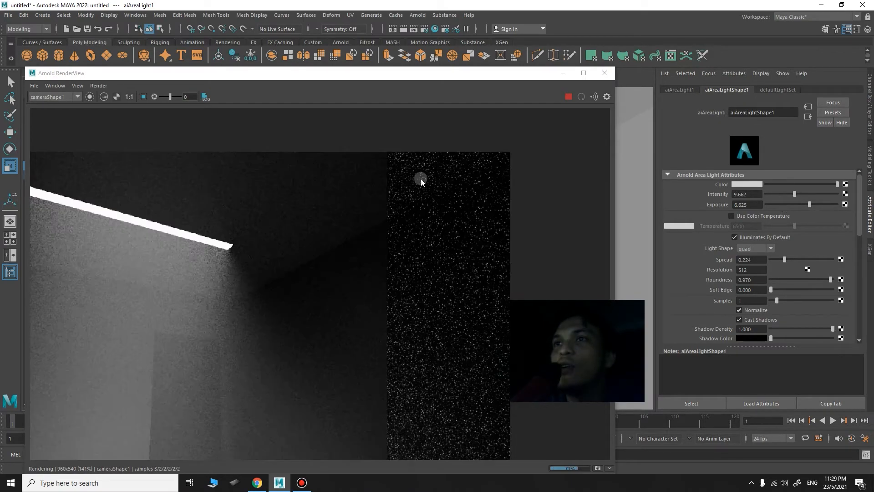
pyautogui.keyDown('alt'); pyautogui.moveTo(408, 211); pyautogui.dragTo(138, 207, button='right'); pyautogui.keyUp('alt')
pyautogui.keyDown('alt'); pyautogui.moveTo(173, 216); pyautogui.dragTo(212, 225, button='middle'); pyautogui.keyUp('alt')
pyautogui.keyDown('alt'); pyautogui.moveTo(212, 225); pyautogui.dragTo(289, 230, button='right'); pyautogui.keyUp('alt')
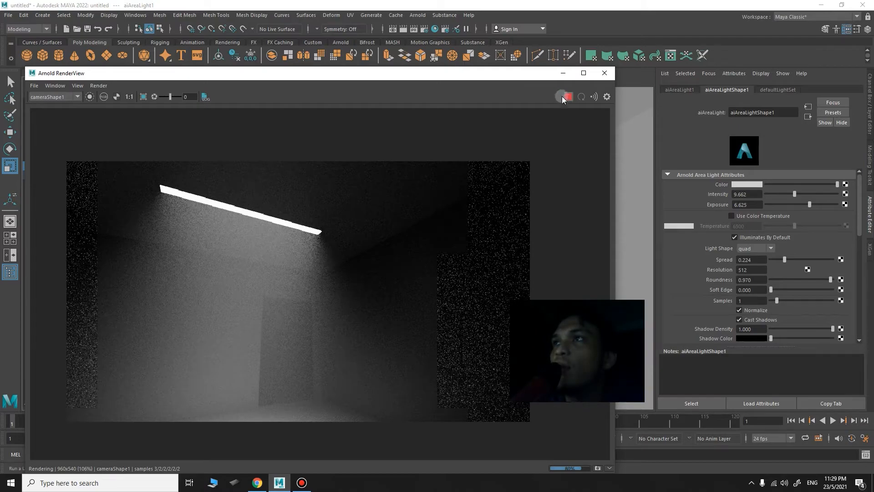
pyautogui.moveTo(499, 81); pyautogui.dragTo(501, 94)
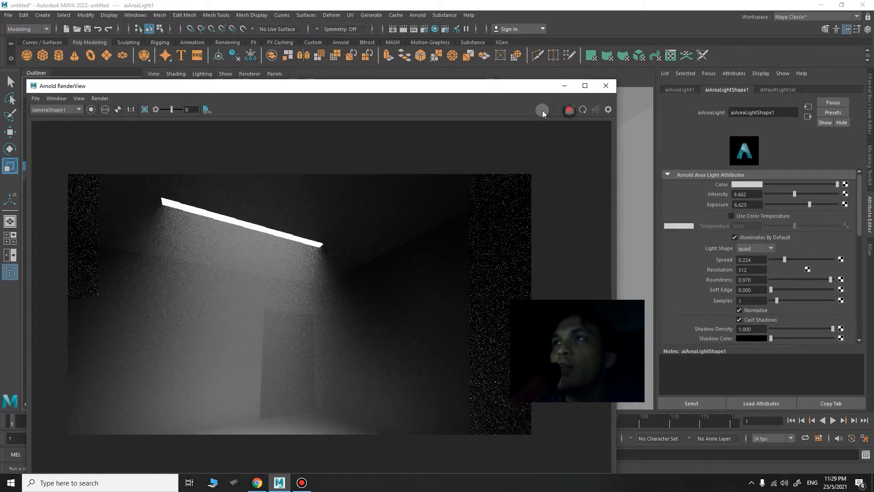
# Step: Shrink the strip light to a small, nearly square panel and slide it along the ceiling toward the room's left wall
pyautogui.moveTo(402, 93); pyautogui.dragTo(406, 338)
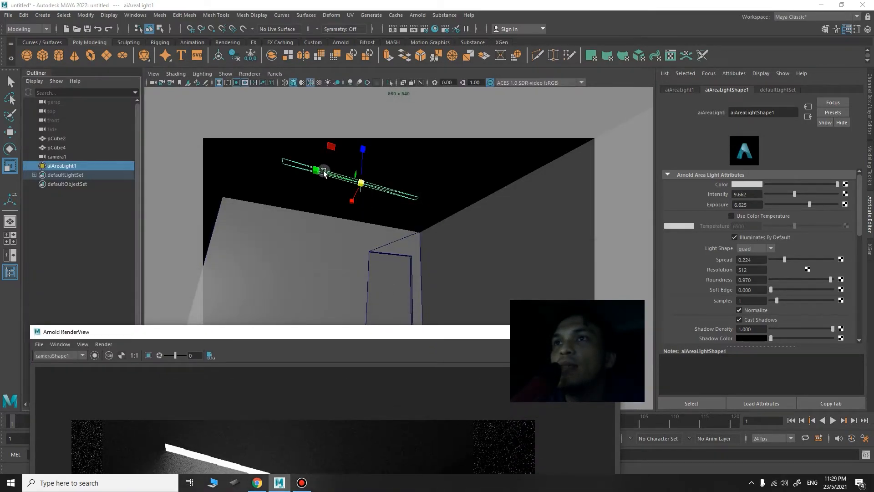
pyautogui.moveTo(323, 173); pyautogui.dragTo(346, 179)
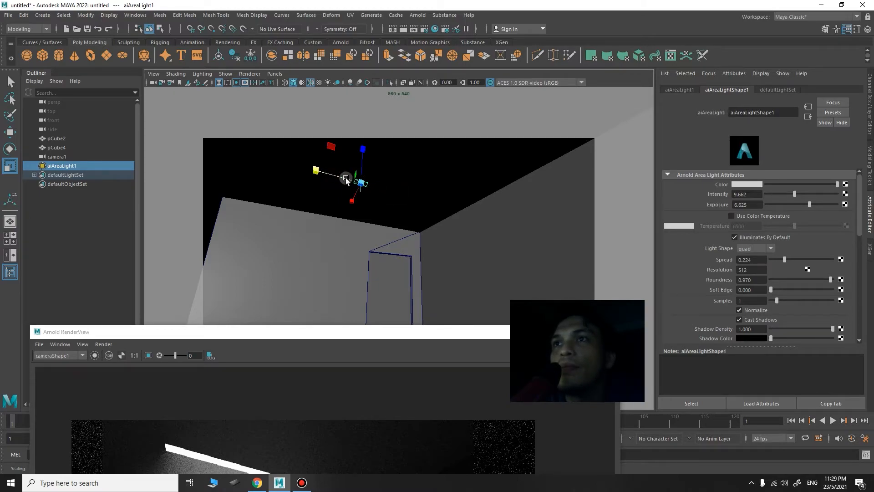
pyautogui.moveTo(354, 203); pyautogui.dragTo(338, 223, button='middle')
pyautogui.moveTo(309, 170); pyautogui.dragTo(314, 170, button='middle')
pyautogui.moveTo(352, 201); pyautogui.dragTo(345, 213)
pyautogui.click(7, 134)
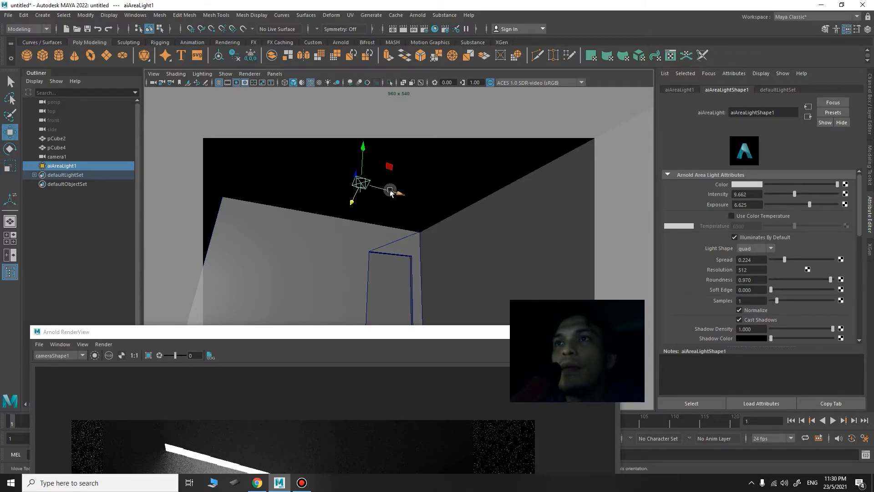
pyautogui.moveTo(390, 191); pyautogui.dragTo(318, 175)
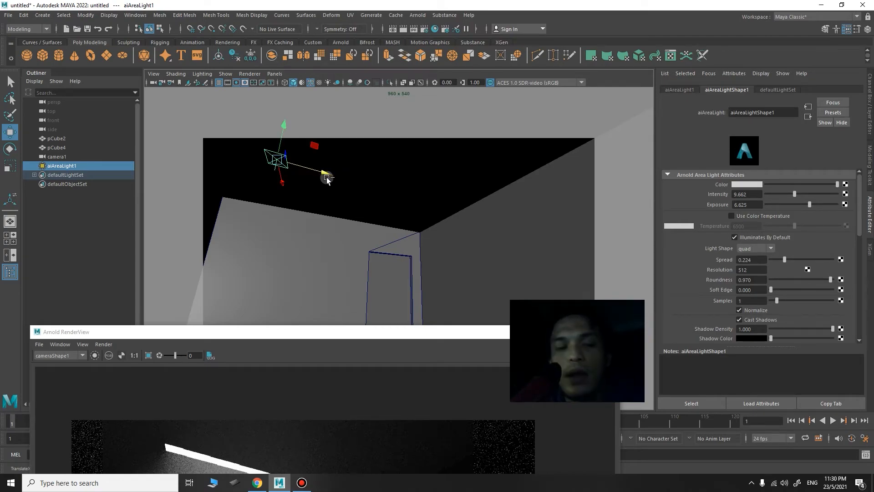
# Step: Duplicate the small square area light, slide the copy along the ceiling toward the room's right side and start the render
pyautogui.hotkey('ctrl', 'd')
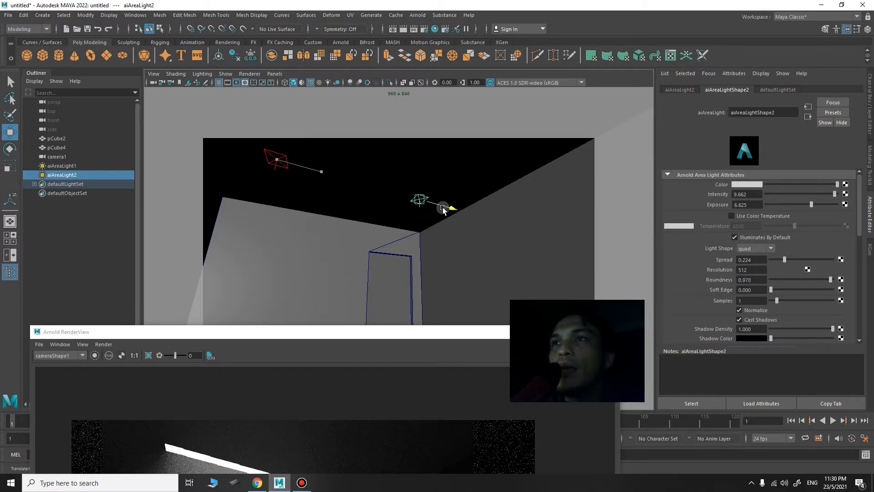
pyautogui.moveTo(443, 208); pyautogui.dragTo(444, 208)
pyautogui.moveTo(408, 328); pyautogui.dragTo(385, 123)
pyautogui.click(549, 145)
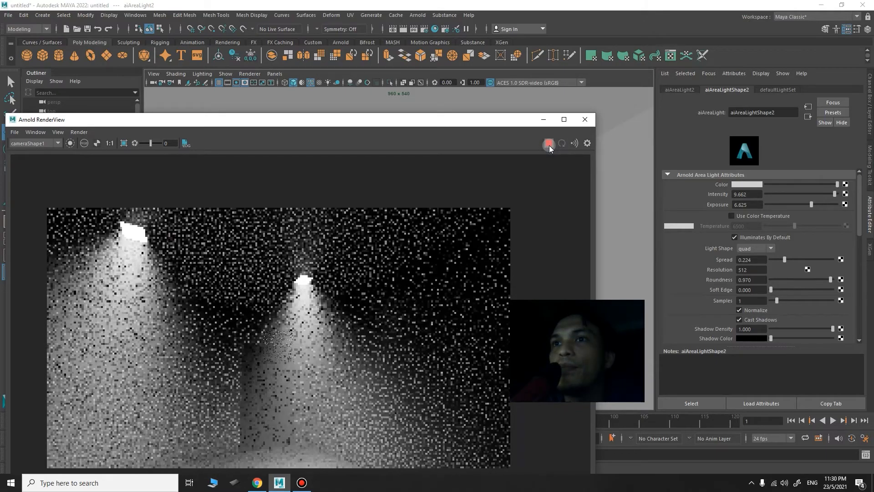
# Step: Move the duplicated light toward the camera, out of the top of the frame, and set its Exposure to about 5.446
pyautogui.moveTo(395, 122); pyautogui.dragTo(636, 277)
pyautogui.moveTo(398, 218); pyautogui.dragTo(519, 111)
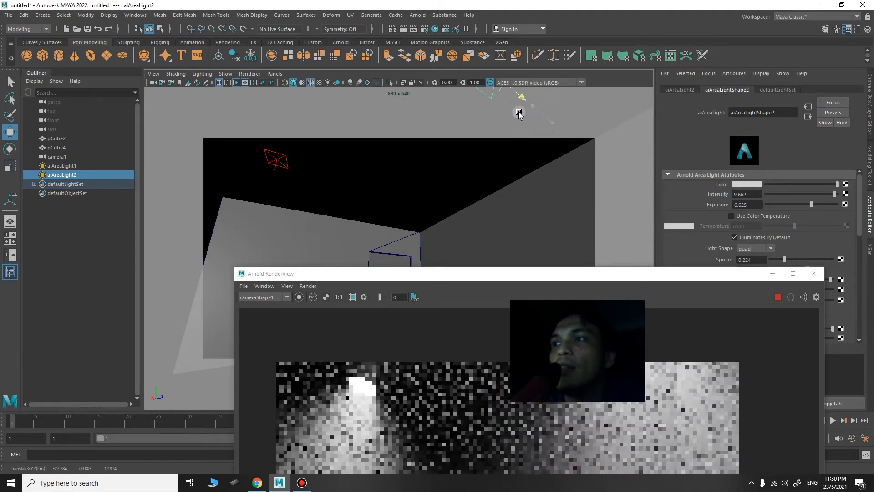
pyautogui.moveTo(558, 274); pyautogui.dragTo(324, 128)
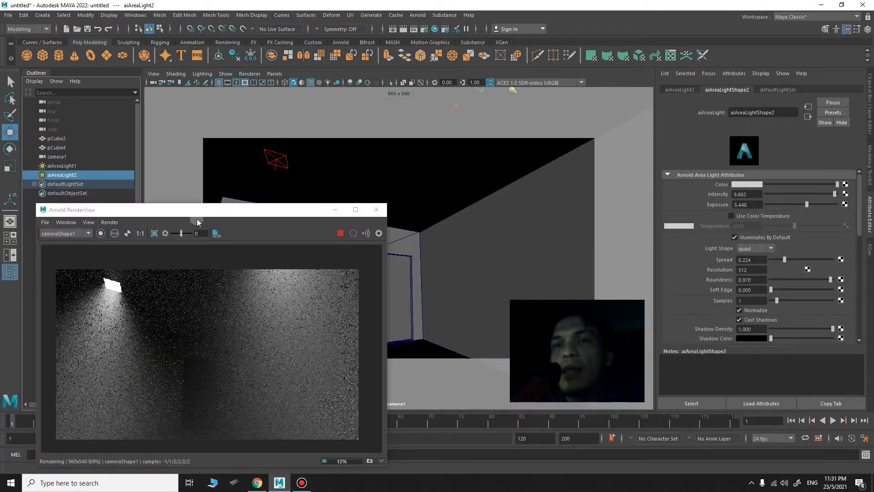
pyautogui.moveTo(197, 218); pyautogui.dragTo(286, 185)
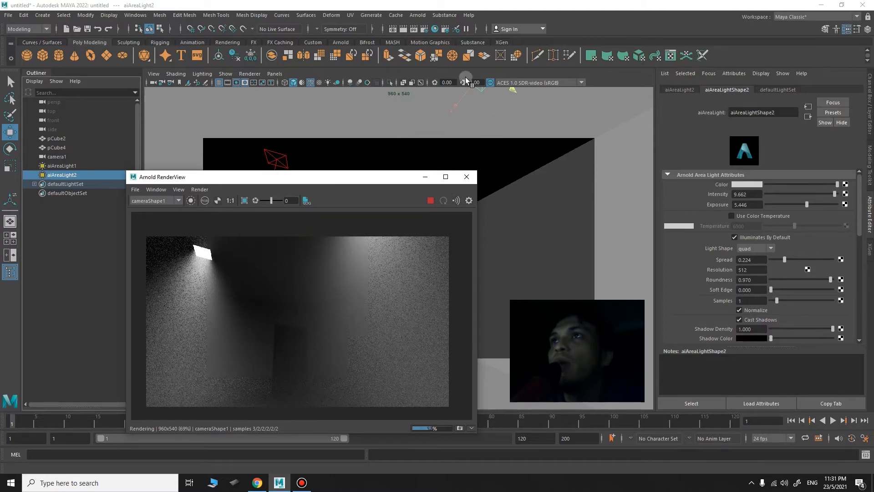
# Step: Open the atmosphere volume from the render settings, lower its Density to 0.005 and check the refreshed render
pyautogui.click(425, 29)
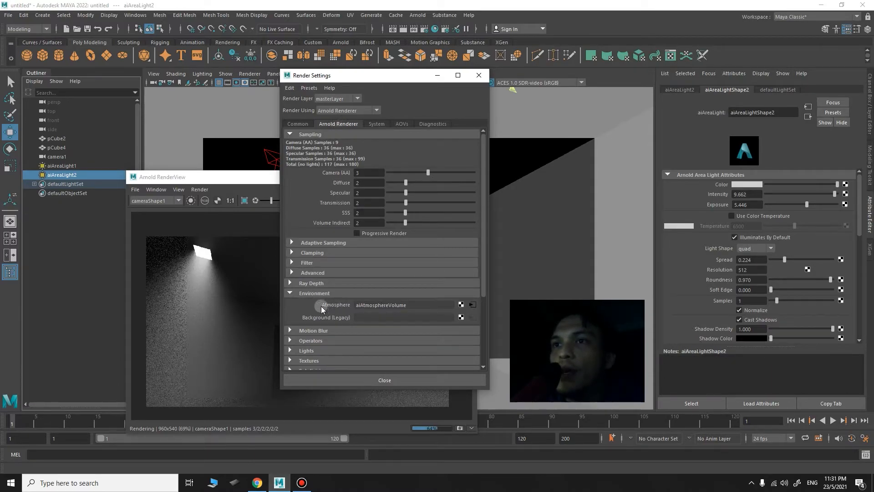
pyautogui.click(474, 304)
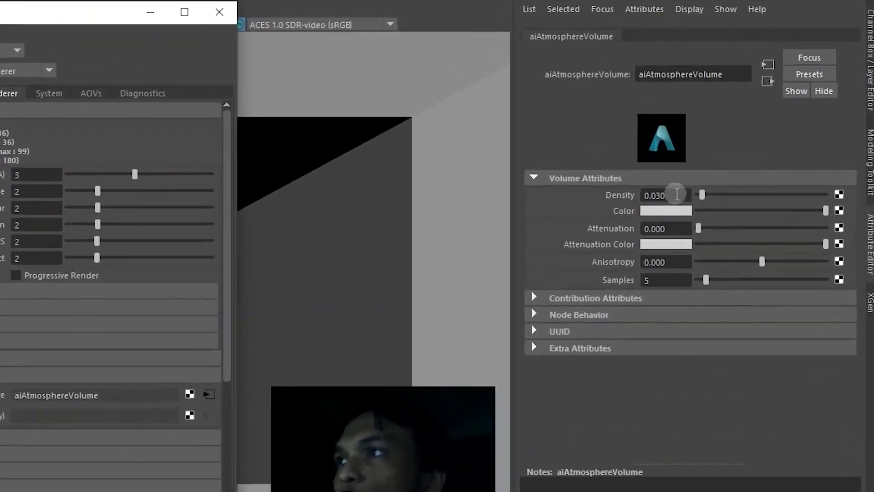
pyautogui.click(742, 184)
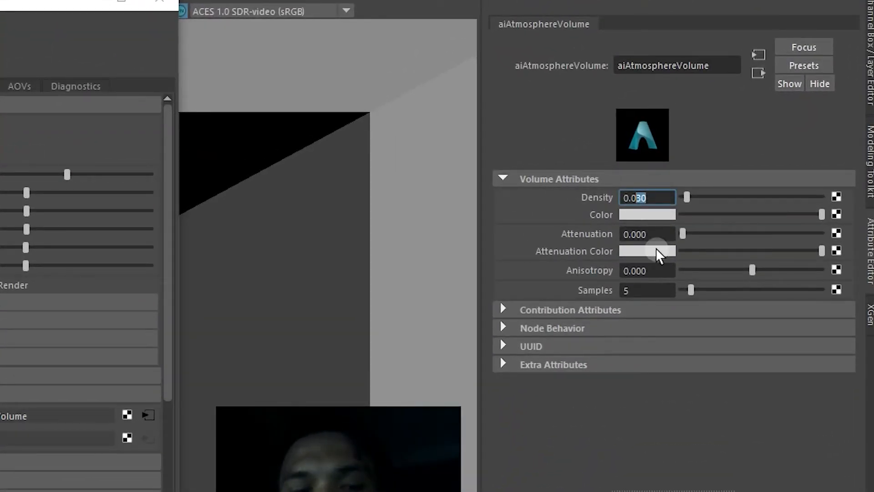
pyautogui.write('05')
pyautogui.press('Return')
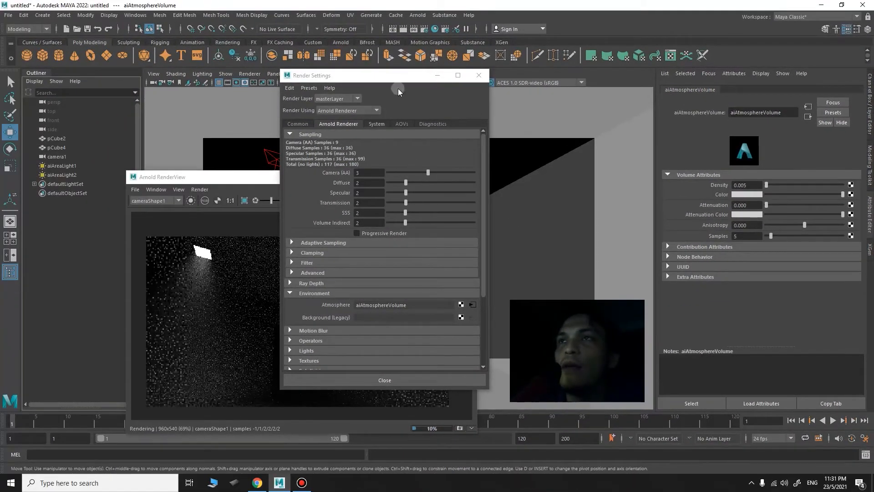
pyautogui.moveTo(317, 63); pyautogui.dragTo(395, 88)
pyautogui.click(467, 91)
pyautogui.moveTo(353, 181); pyautogui.dragTo(449, 121)
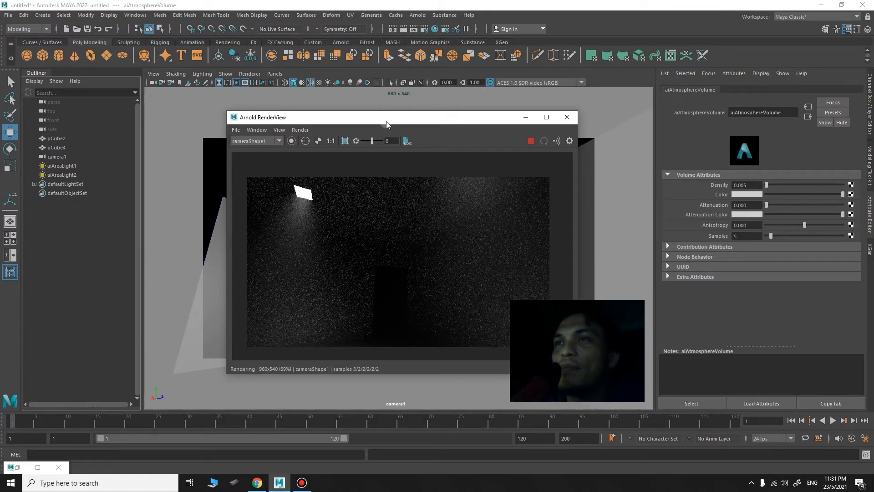
pyautogui.moveTo(387, 116); pyautogui.dragTo(351, 186)
# Step: Set the left area light's Spread to about 0.448 and bring the second light back into the camera's view
pyautogui.click(278, 160)
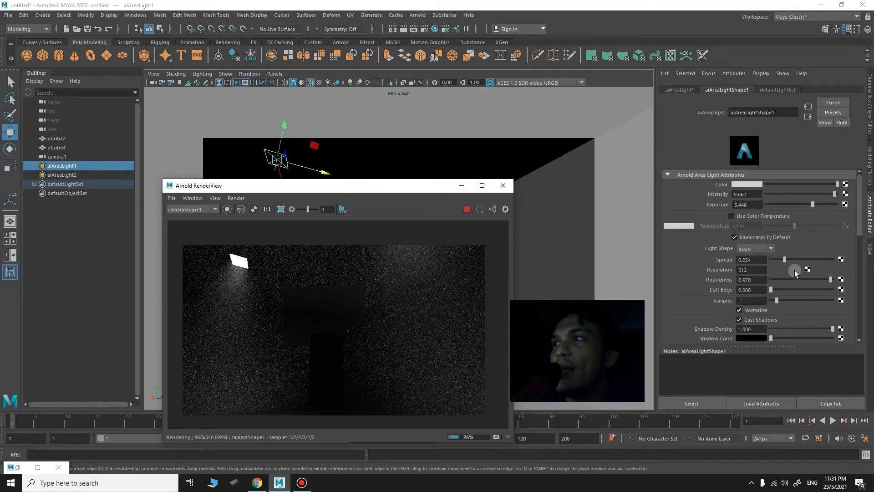
pyautogui.moveTo(788, 260); pyautogui.dragTo(797, 260)
pyautogui.moveTo(401, 190); pyautogui.dragTo(258, 216)
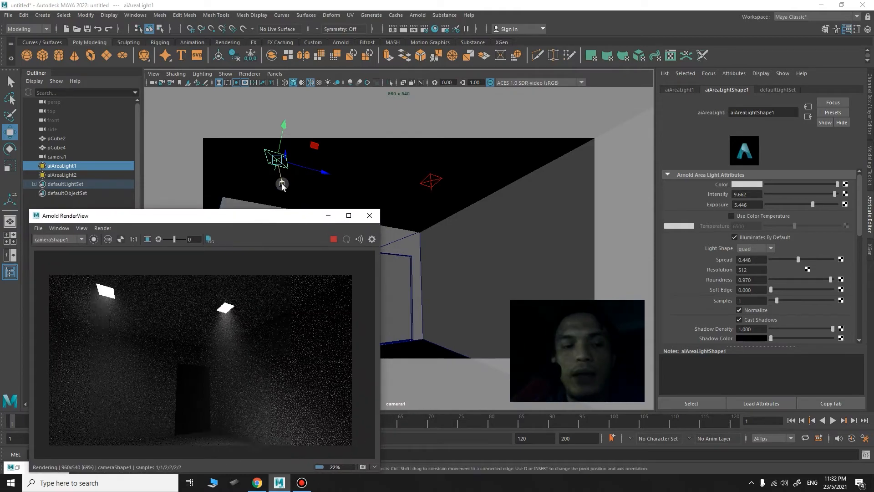
# Step: Duplicate the left area light and move the copy deeper into the room, centred along the ceiling near the back wall
pyautogui.hotkey('ctrl', 'd')
pyautogui.moveTo(282, 185); pyautogui.dragTo(280, 233)
pyautogui.moveTo(325, 202); pyautogui.dragTo(371, 222)
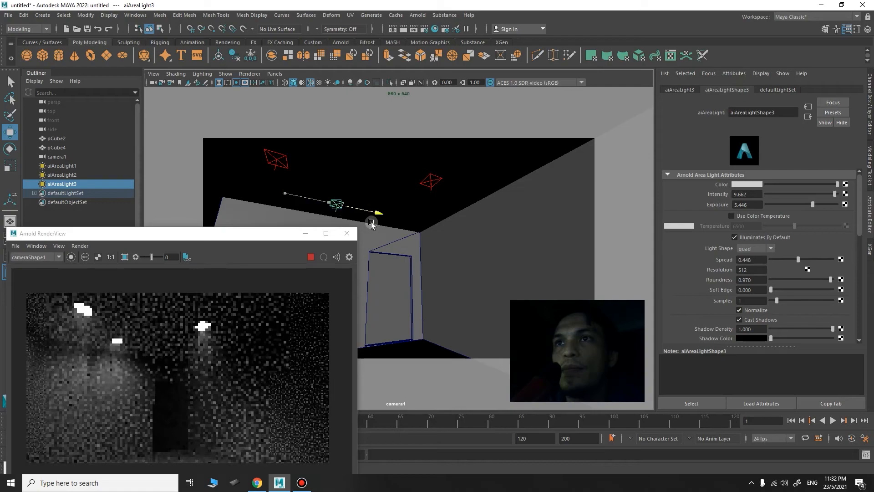
# Step: Scale the third area light into a long, thin strip along the back wall's ceiling edge and adjust the camera framing
pyautogui.press('r')
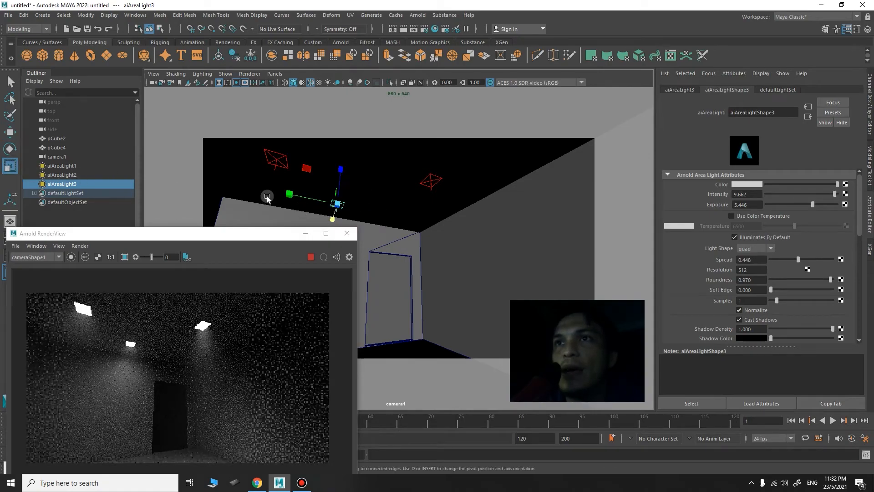
pyautogui.moveTo(268, 197); pyautogui.dragTo(205, 176)
pyautogui.moveTo(332, 219); pyautogui.dragTo(336, 203)
pyautogui.moveTo(268, 234); pyautogui.dragTo(323, 210)
pyautogui.keyDown('alt'); pyautogui.moveTo(507, 204); pyautogui.dragTo(480, 199); pyautogui.keyUp('alt')
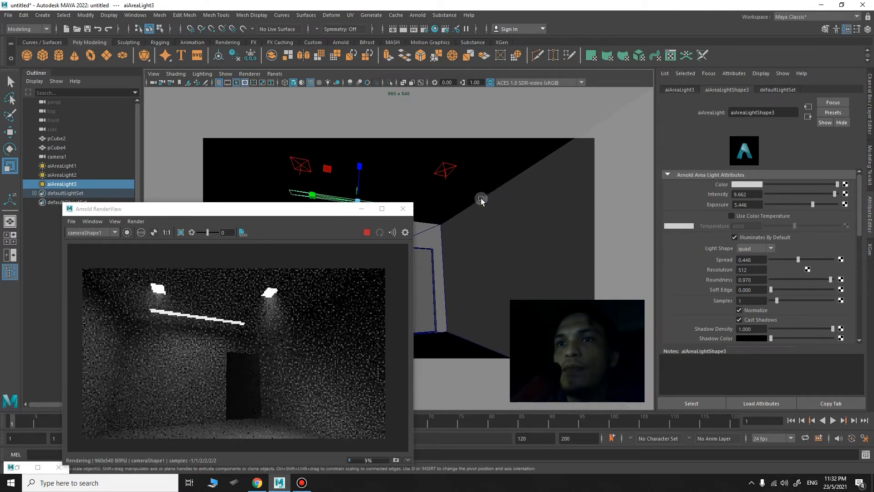
# Step: Narrow the right square light's Spread to about 0.045 and check the beam in the render
pyautogui.moveTo(286, 214); pyautogui.dragTo(301, 131)
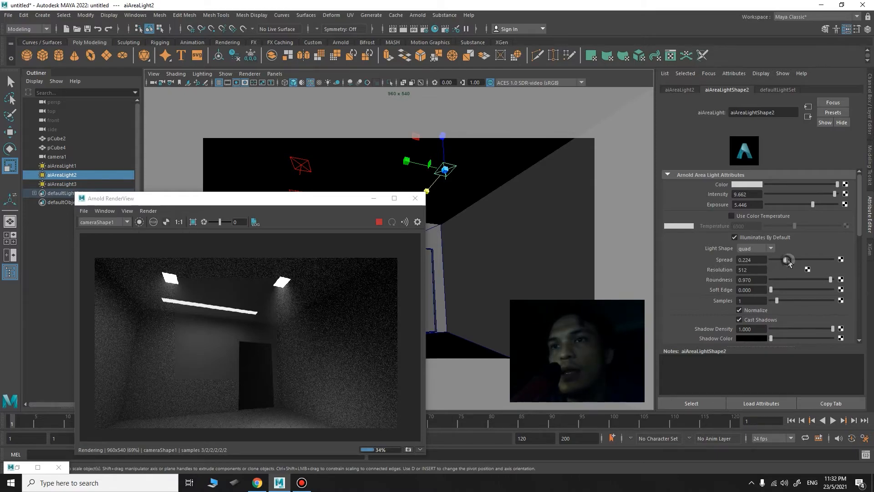
pyautogui.moveTo(788, 259)
pyautogui.mouseDown()
pyautogui.moveTo(820, 260)
pyautogui.moveTo(744, 259)
pyautogui.moveTo(808, 260)
pyautogui.moveTo(773, 260)
pyautogui.mouseUp()
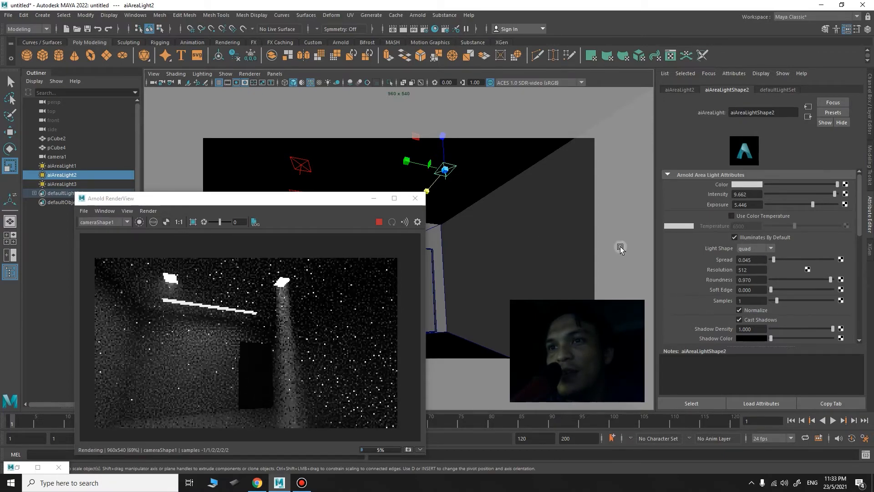
pyautogui.moveTo(335, 203); pyautogui.dragTo(417, 219)
# Step: Select the left square light and narrow its Spread to about 0.052 to match the other beam
pyautogui.click(346, 209)
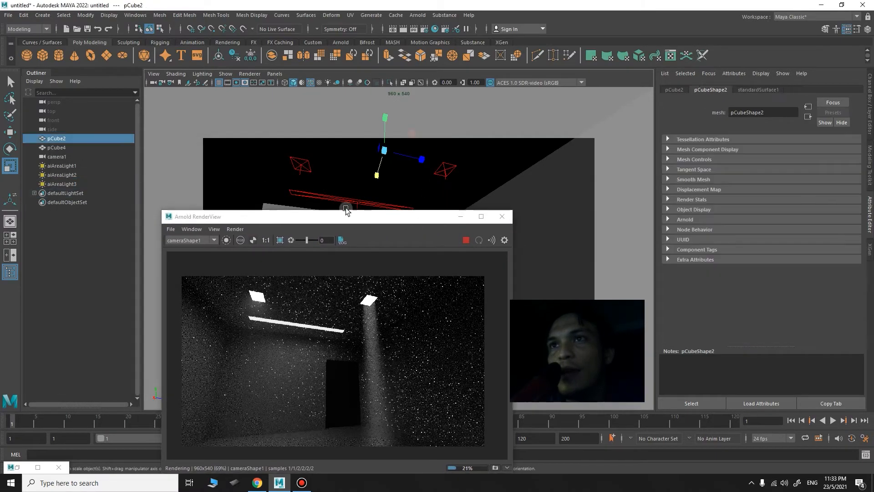
pyautogui.click(299, 168)
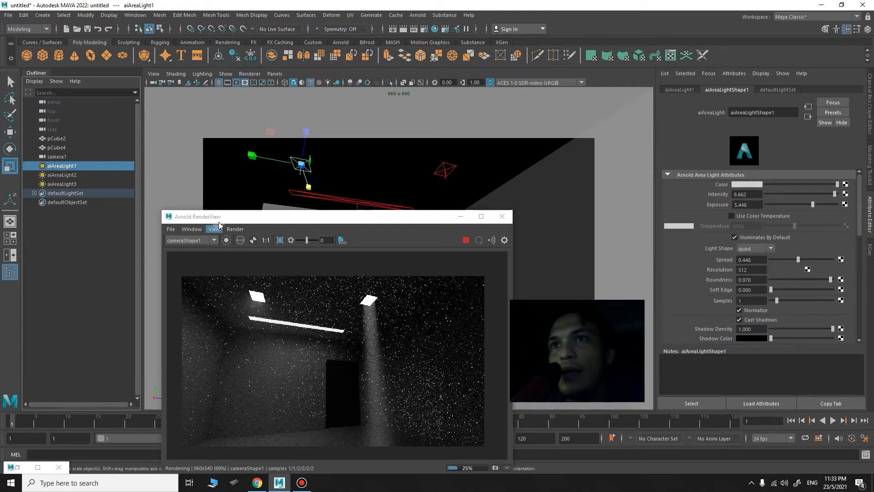
pyautogui.moveTo(232, 216); pyautogui.dragTo(138, 135)
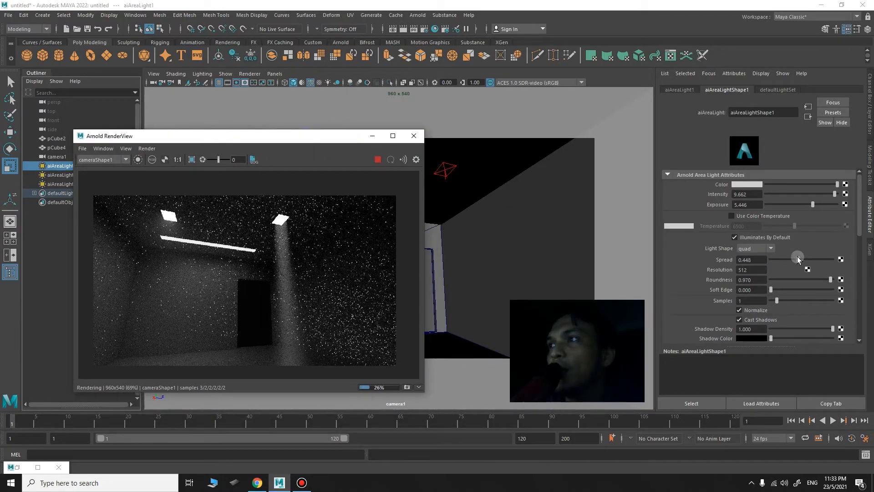
pyautogui.moveTo(798, 259); pyautogui.dragTo(774, 259)
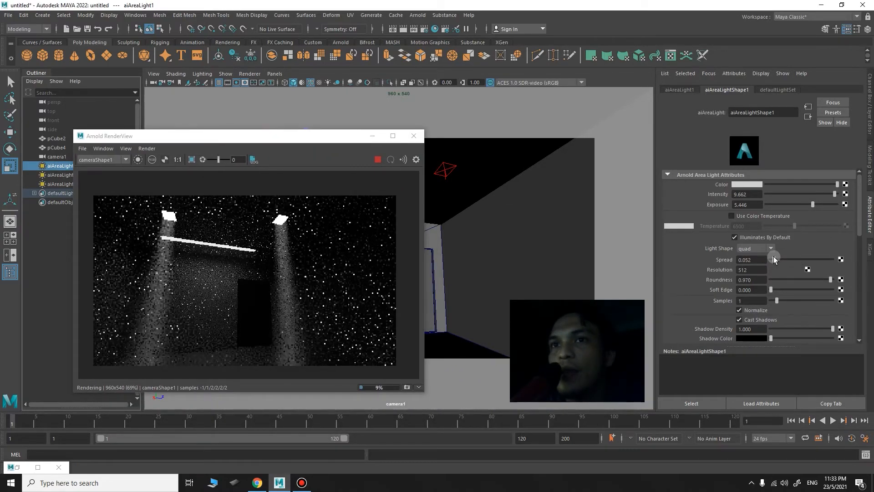
pyautogui.moveTo(344, 142); pyautogui.dragTo(347, 221)
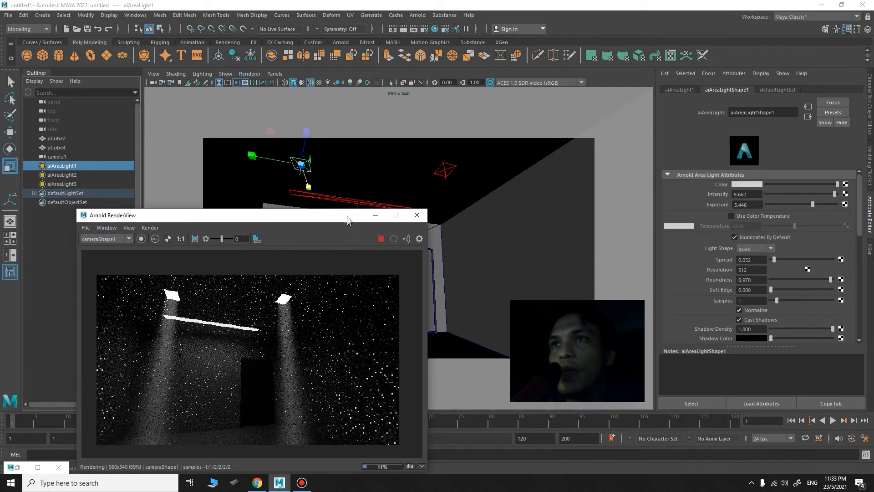
# Step: Set the strip light's Spread to about 0.082 and reframe the room in the camera view
pyautogui.click(340, 199)
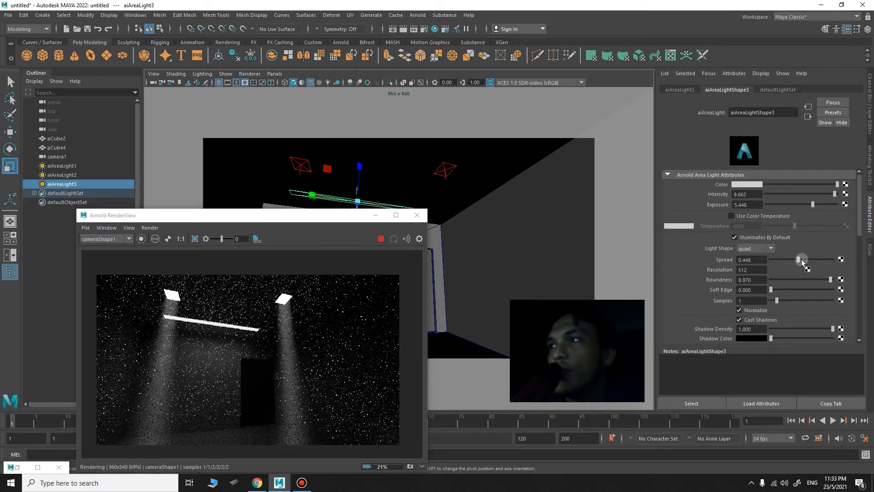
pyautogui.moveTo(801, 259); pyautogui.dragTo(776, 258)
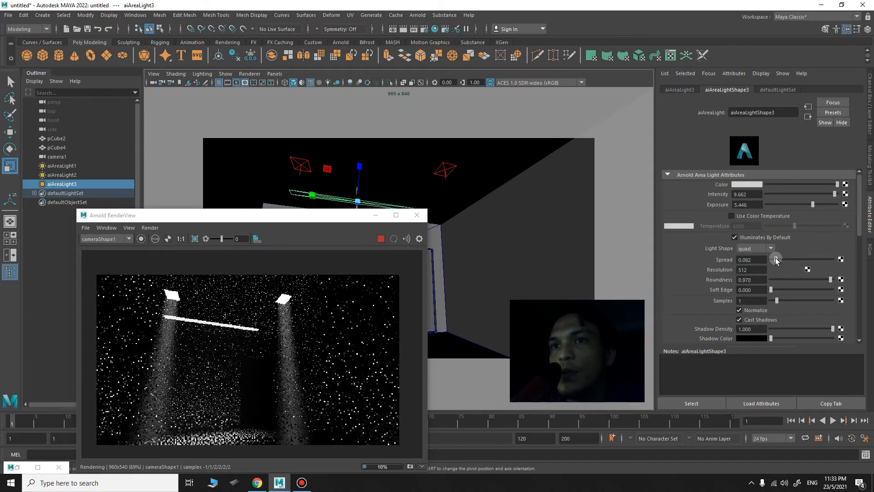
pyautogui.keyDown('alt'); pyautogui.moveTo(458, 265); pyautogui.dragTo(475, 243); pyautogui.keyUp('alt')
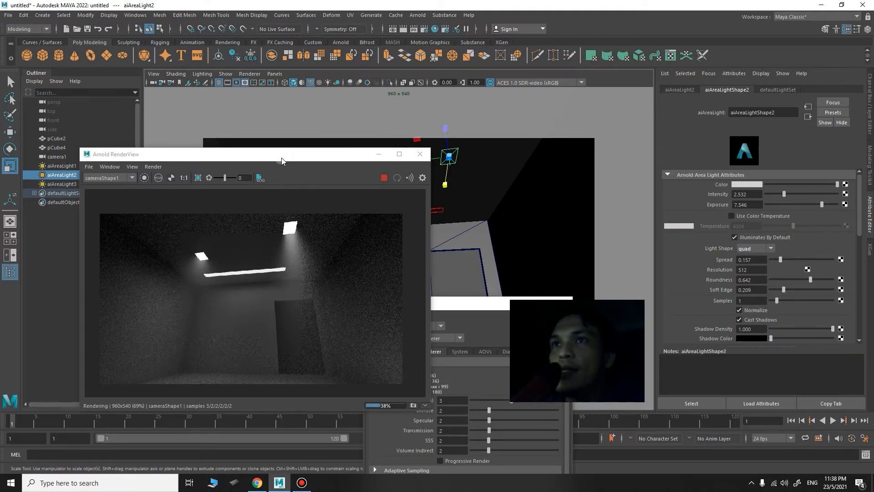
# Step: Select the right square light, aiAreaLight2, change its Color to a fully saturated blue and check the render
pyautogui.moveTo(281, 158); pyautogui.dragTo(306, 219)
pyautogui.click(69, 170)
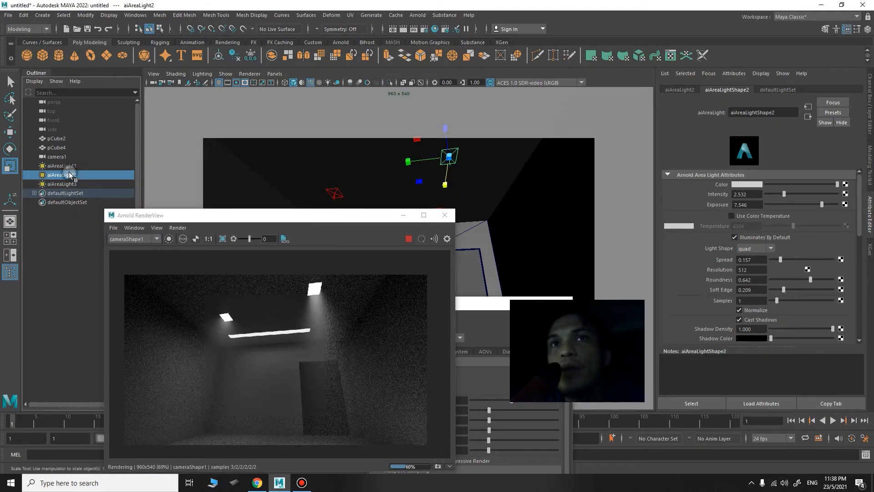
pyautogui.click(70, 174)
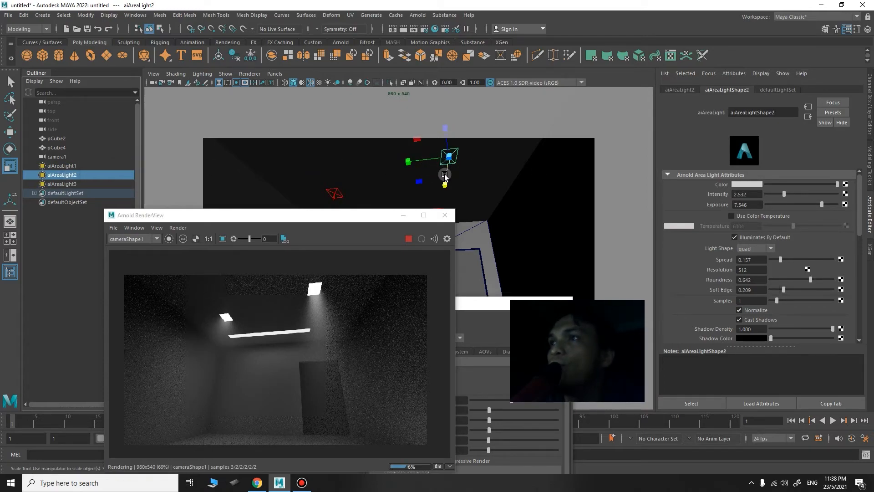
pyautogui.click(472, 266)
pyautogui.click(445, 159)
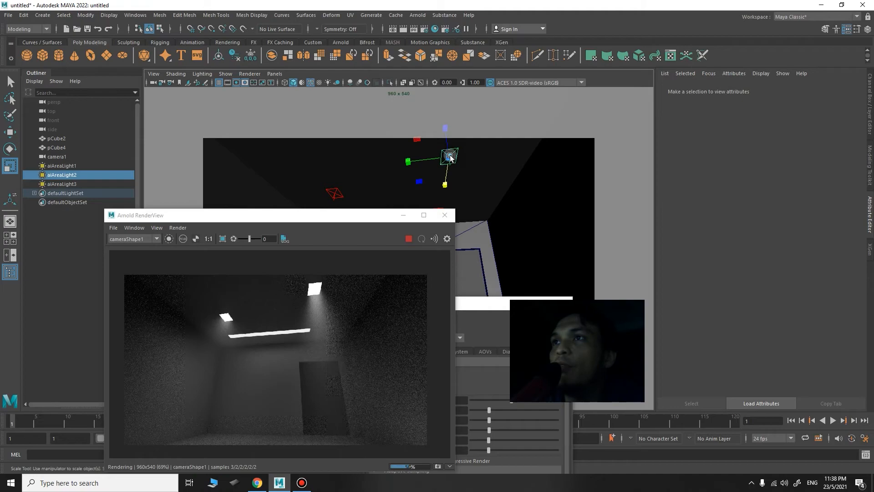
pyautogui.click(66, 171)
pyautogui.click(64, 174)
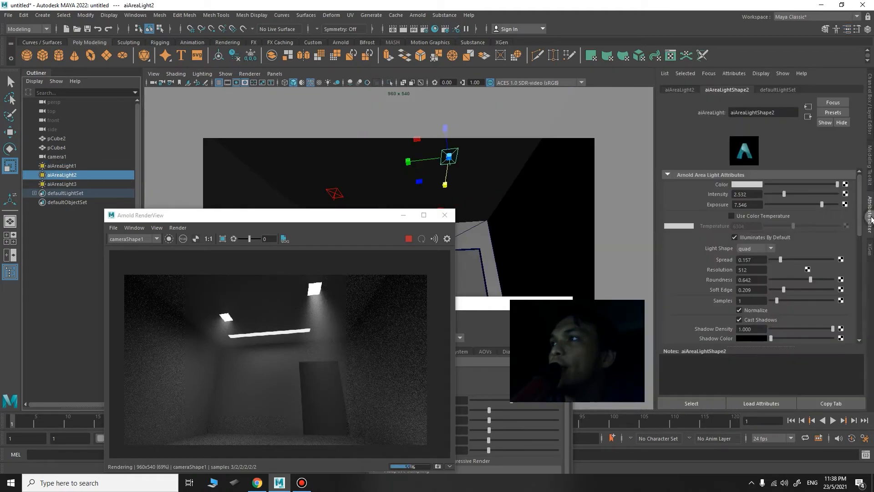
pyautogui.click(754, 185)
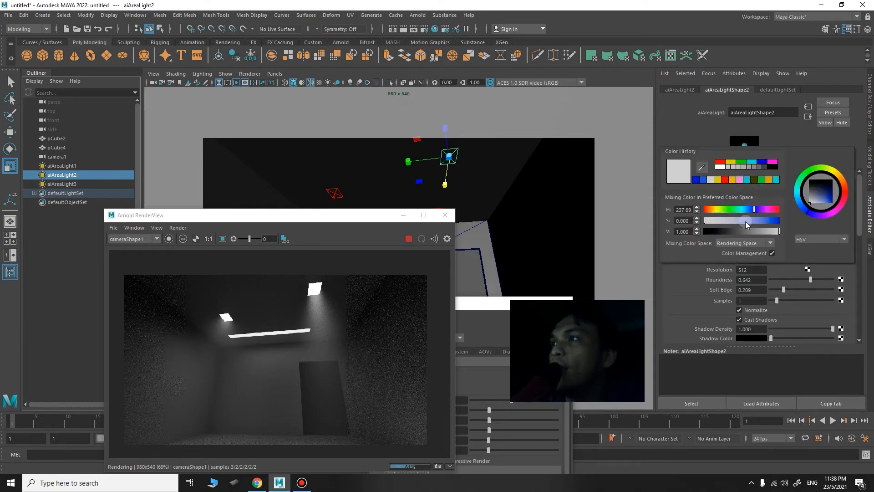
pyautogui.moveTo(745, 221); pyautogui.dragTo(780, 221)
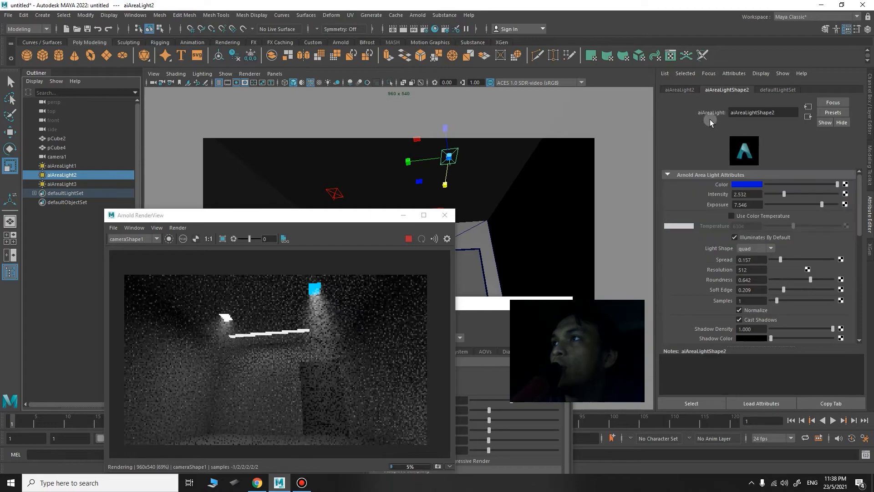
pyautogui.click(320, 219)
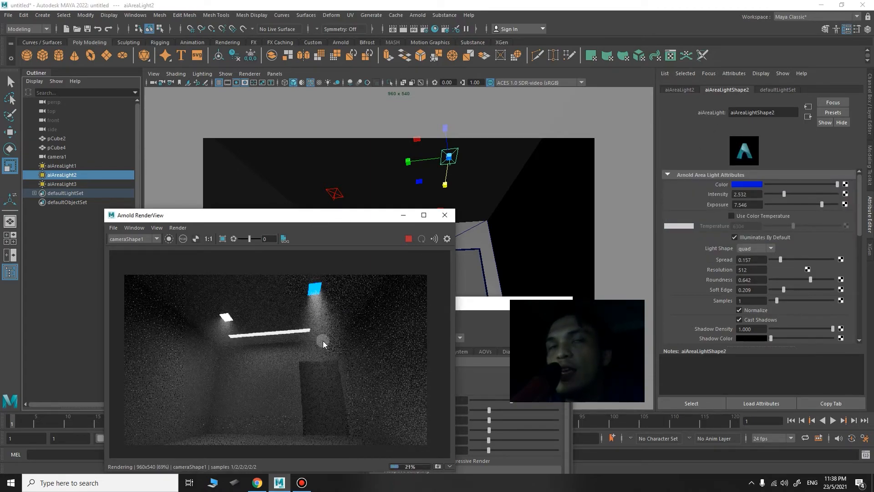
pyautogui.moveTo(329, 216); pyautogui.dragTo(325, 200)
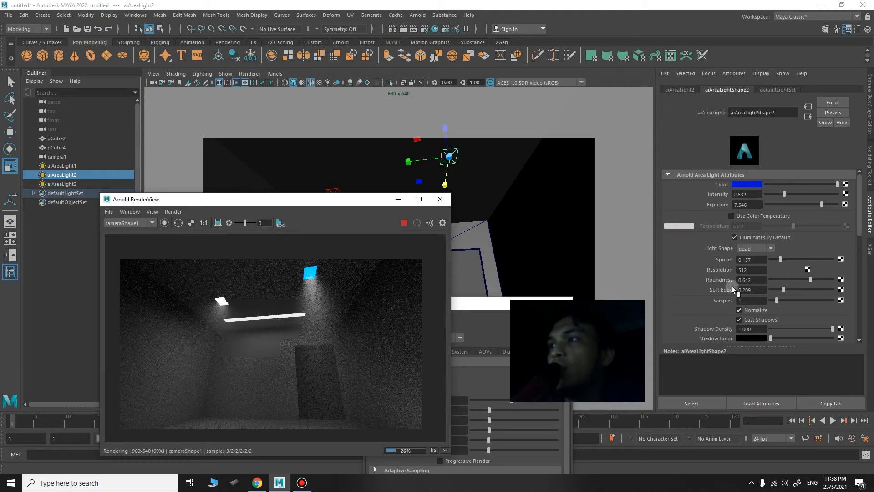
# Step: Set the blue light's Roundness and Soft Edge to 0 and its Spread to about 0.261
pyautogui.moveTo(800, 279); pyautogui.dragTo(767, 290)
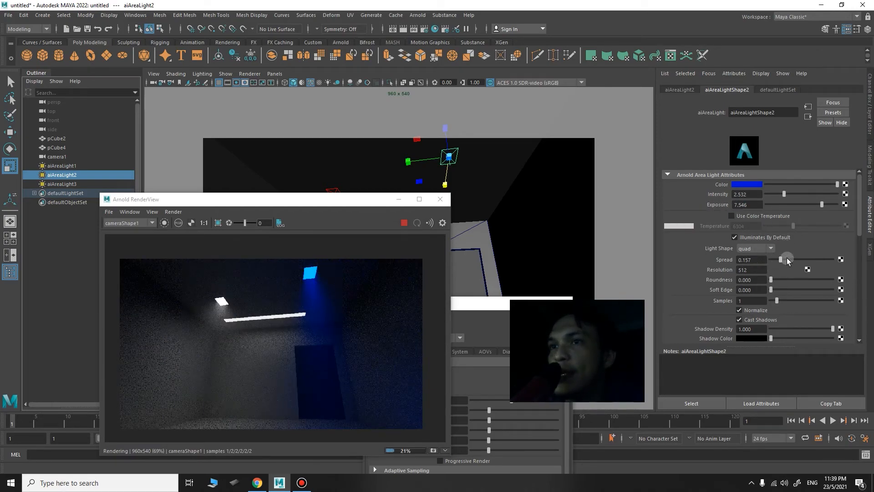
pyautogui.moveTo(787, 260); pyautogui.dragTo(794, 262)
pyautogui.moveTo(789, 259); pyautogui.dragTo(786, 260)
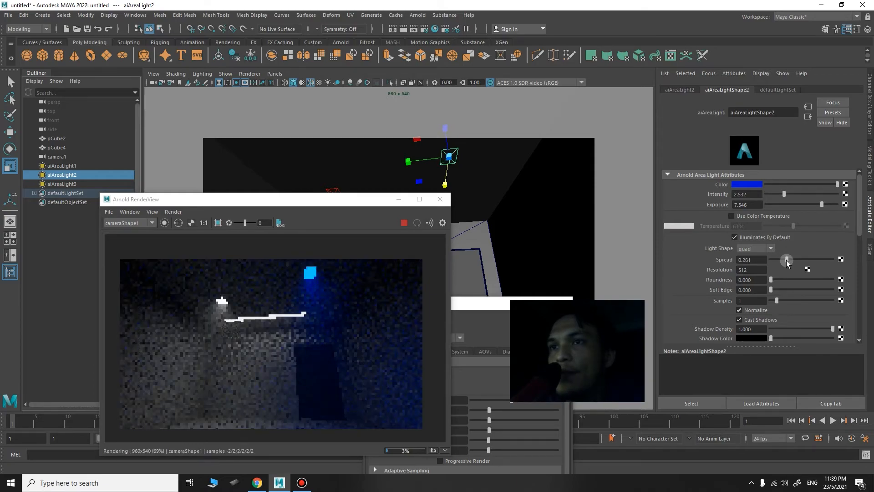
# Step: Change aiAreaLight2's Color from the colour history to a saturated yellow and shift its hue towards orange
pyautogui.click(756, 185)
pyautogui.click(718, 178)
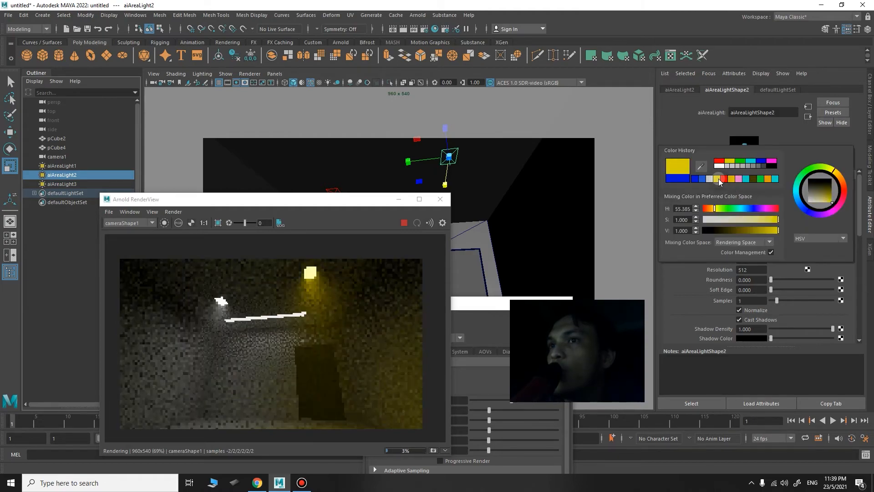
pyautogui.moveTo(713, 209); pyautogui.dragTo(711, 208)
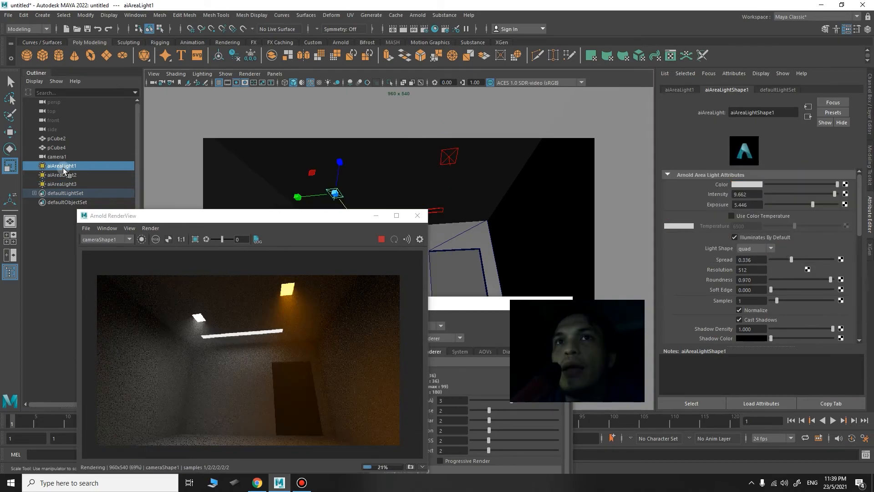
# Step: Select aiAreaLight1, change its Color to a fully saturated green and set its Roundness to 0
pyautogui.click(68, 173)
pyautogui.click(71, 167)
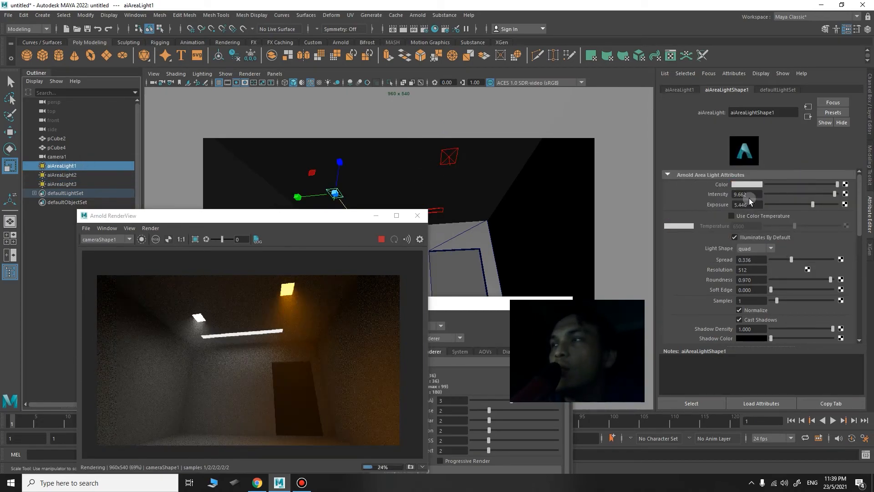
pyautogui.moveTo(233, 216); pyautogui.dragTo(165, 214)
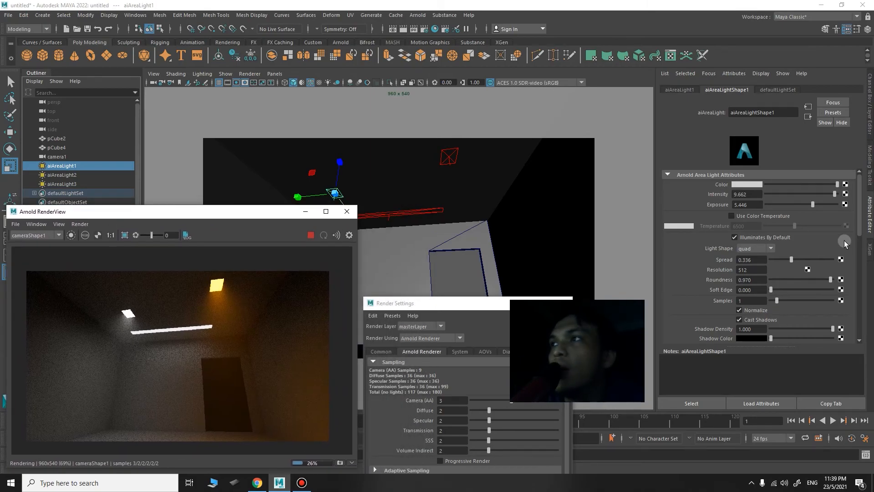
pyautogui.click(745, 186)
pyautogui.click(726, 210)
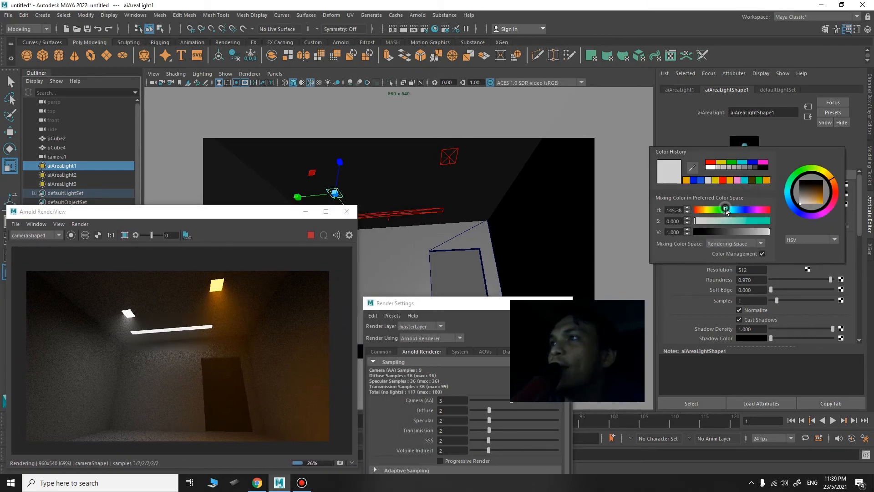
pyautogui.moveTo(723, 208); pyautogui.dragTo(773, 226)
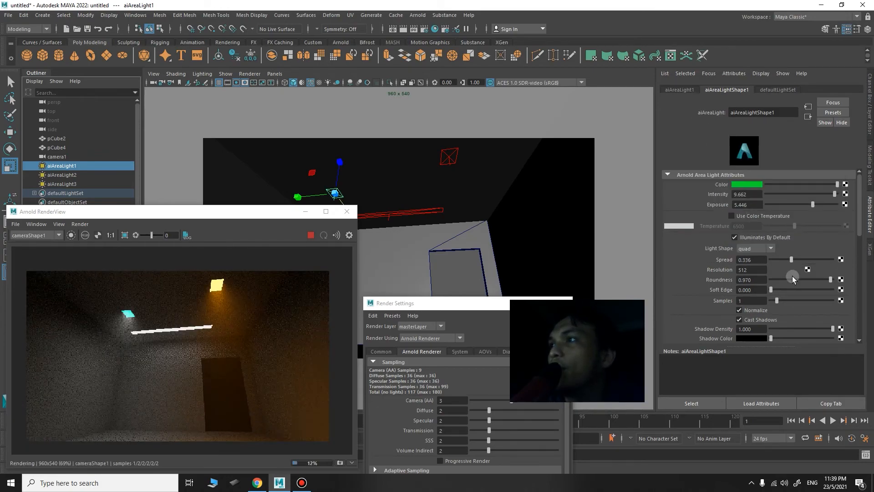
pyautogui.moveTo(776, 282); pyautogui.dragTo(769, 280)
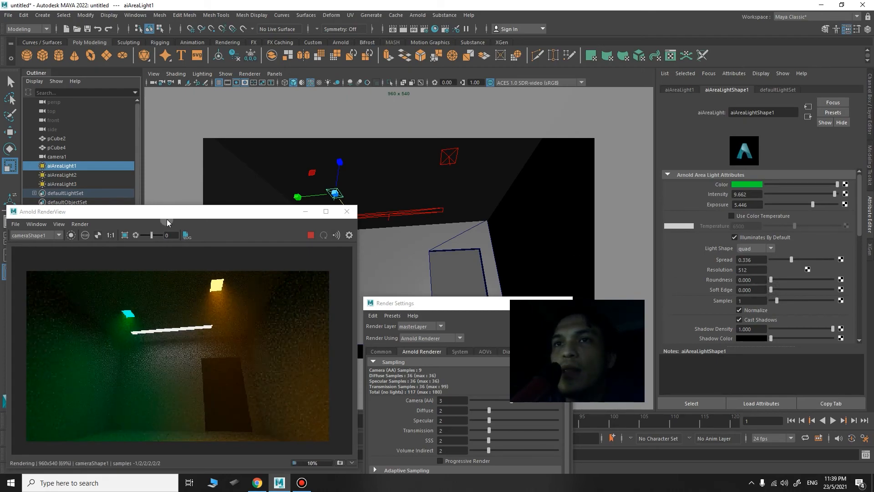
# Step: Select the strip light, aiAreaLight3, and change its Color to a fully saturated cyan
pyautogui.moveTo(171, 214); pyautogui.dragTo(175, 199)
pyautogui.click(401, 212)
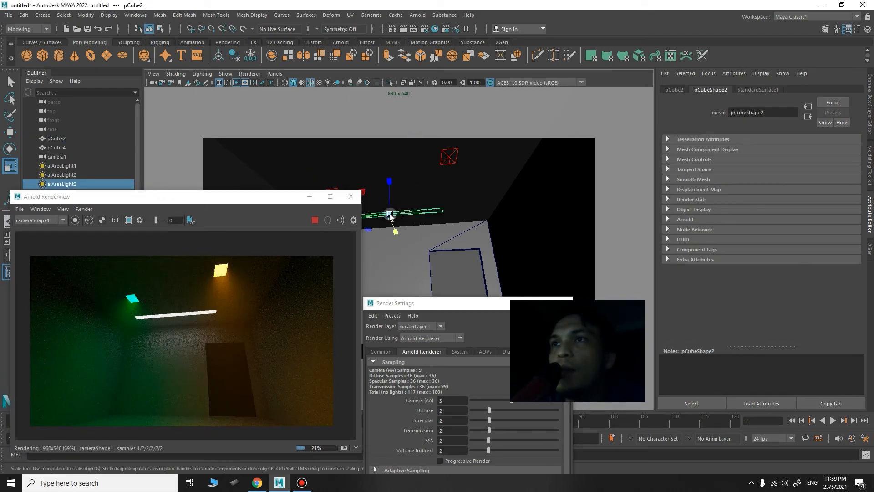
pyautogui.moveTo(72, 199); pyautogui.dragTo(73, 210)
pyautogui.click(70, 184)
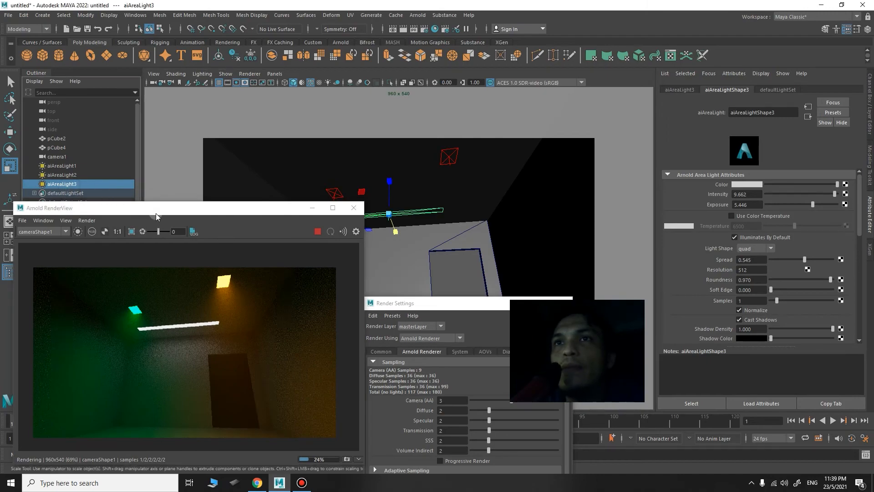
pyautogui.moveTo(156, 214); pyautogui.dragTo(154, 204)
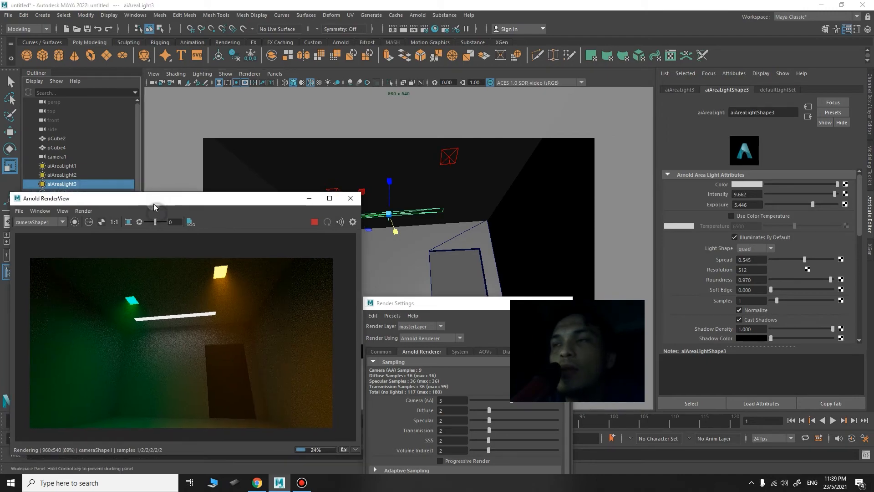
pyautogui.click(758, 186)
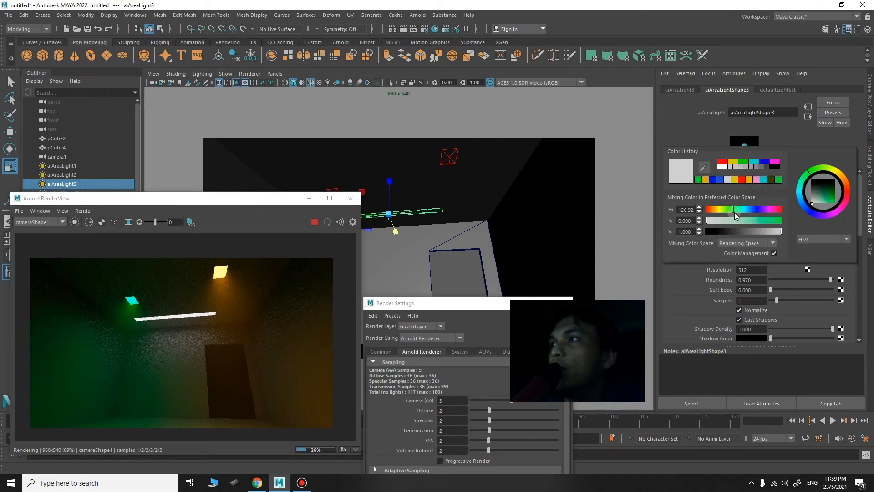
pyautogui.moveTo(734, 213); pyautogui.dragTo(787, 223)
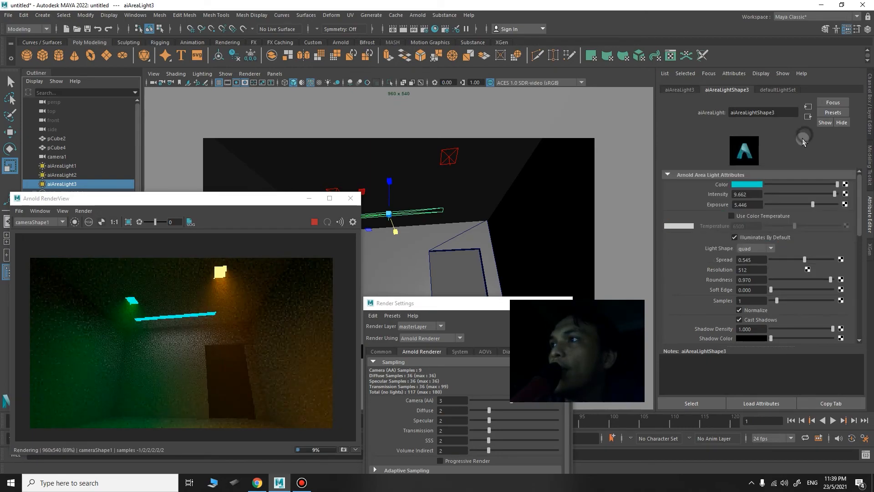
# Step: Set the strip light's Roundness to 0 and Spread to about 0.157, and inspect the finished render enlarged
pyautogui.moveTo(791, 280); pyautogui.dragTo(746, 280)
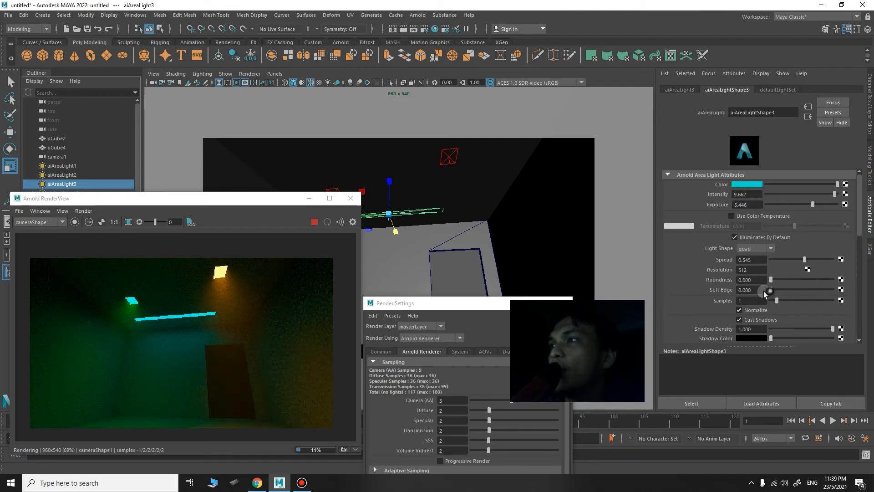
pyautogui.moveTo(805, 259); pyautogui.dragTo(780, 264)
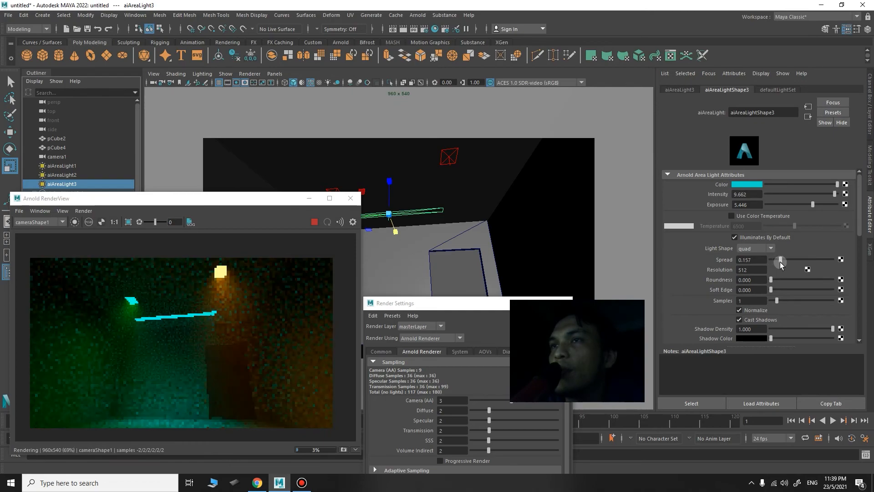
pyautogui.moveTo(264, 200); pyautogui.dragTo(221, 184)
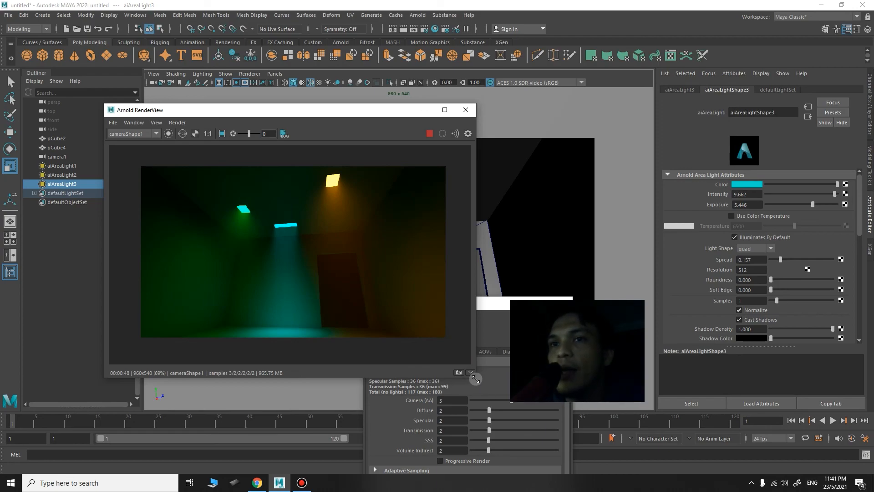
pyautogui.moveTo(475, 378); pyautogui.dragTo(486, 396)
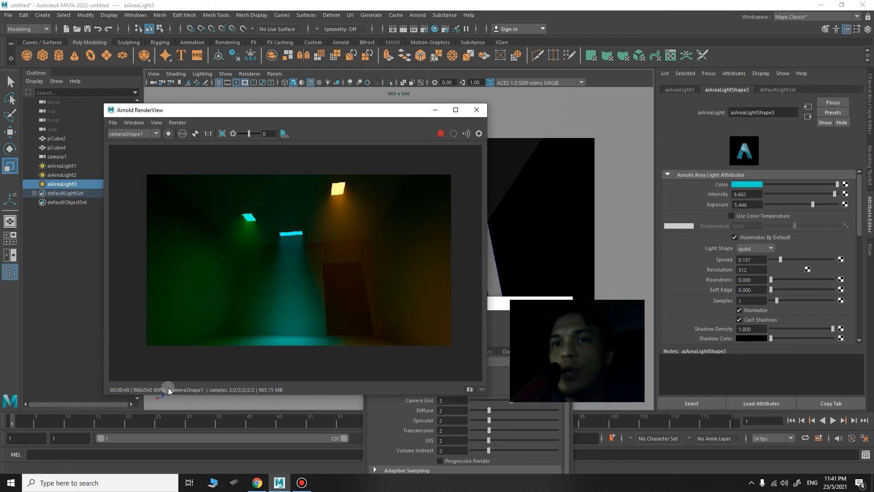
pyautogui.keyDown('alt'); pyautogui.moveTo(302, 267); pyautogui.dragTo(412, 289, button='right'); pyautogui.keyUp('alt')
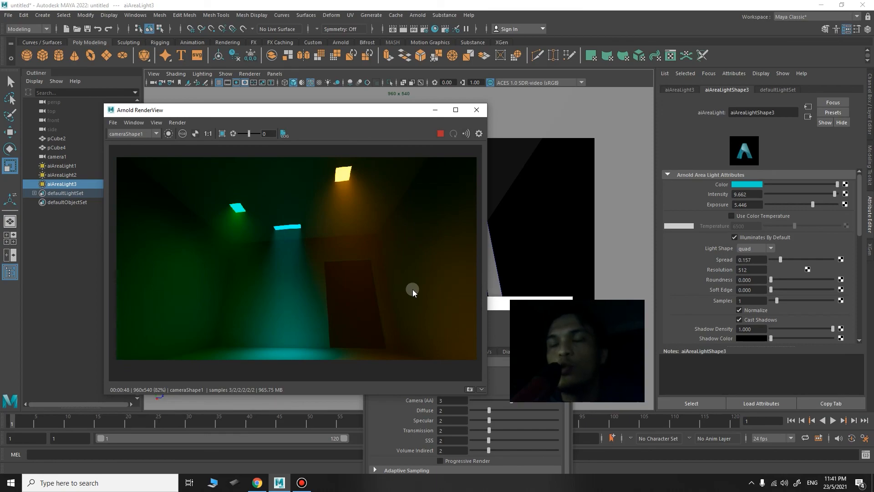